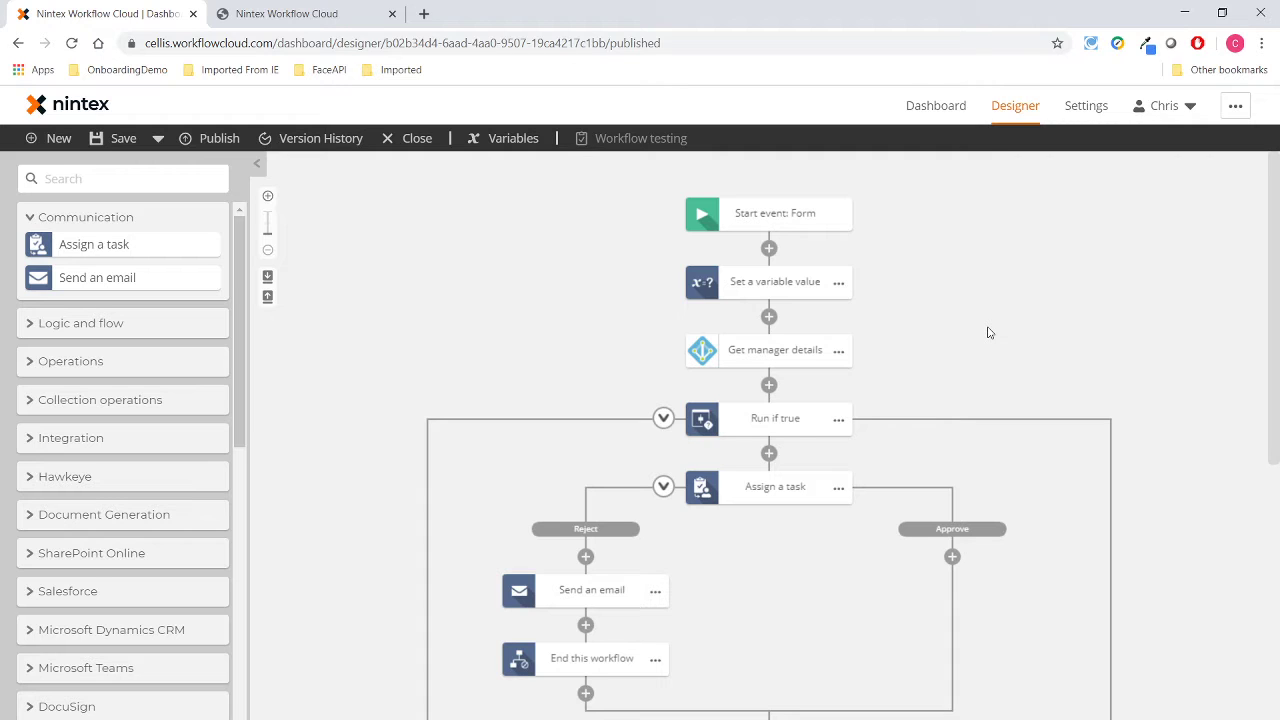
Select the Start event: Form node to reach its Company XYZ Work From Home Agreement form
left_click(772, 213)
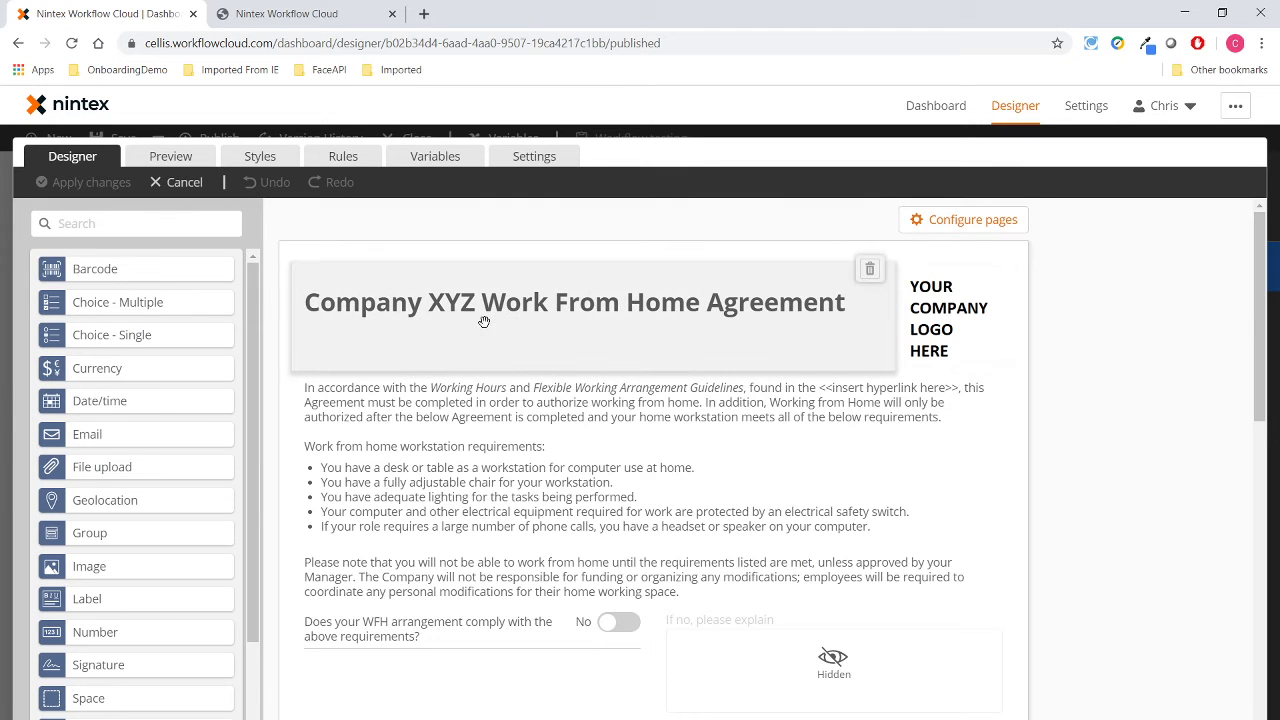
Inspect the company logo, intro text and WFH compliance question settings, then scroll through the remaining fields
left_click(941, 327)
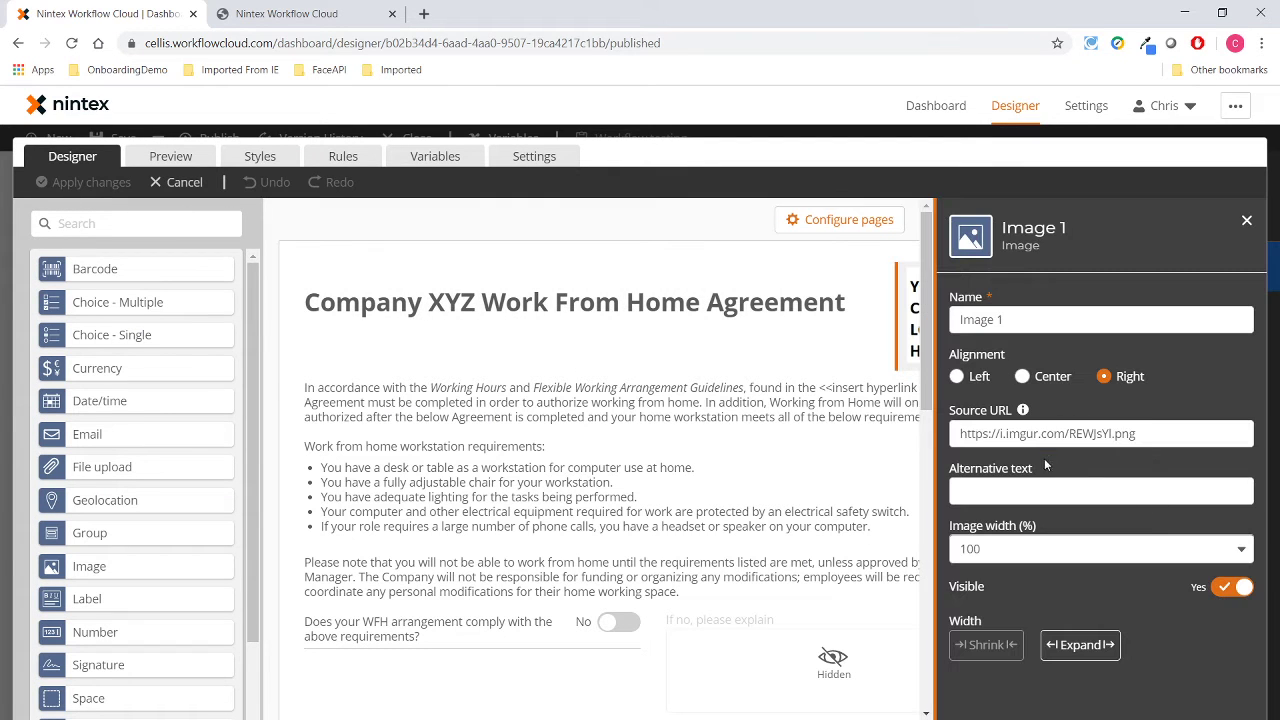
left_click(641, 439)
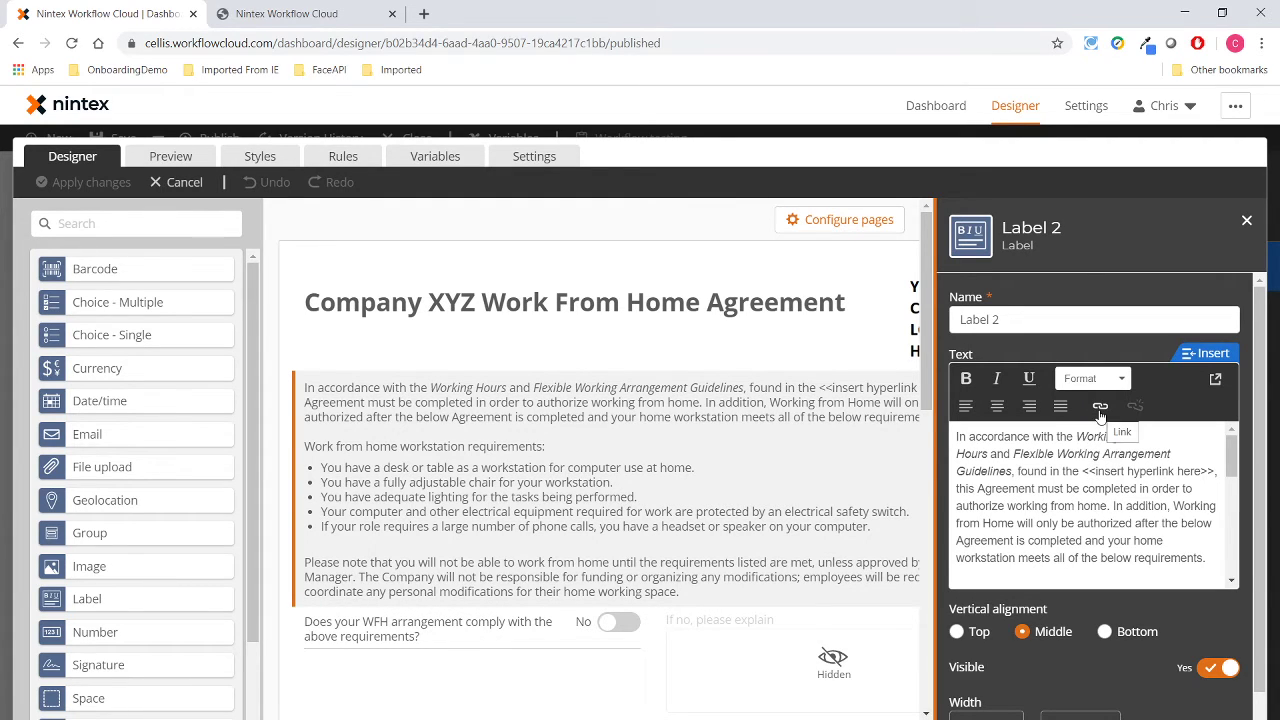
scroll(812, 484, "down", 2)
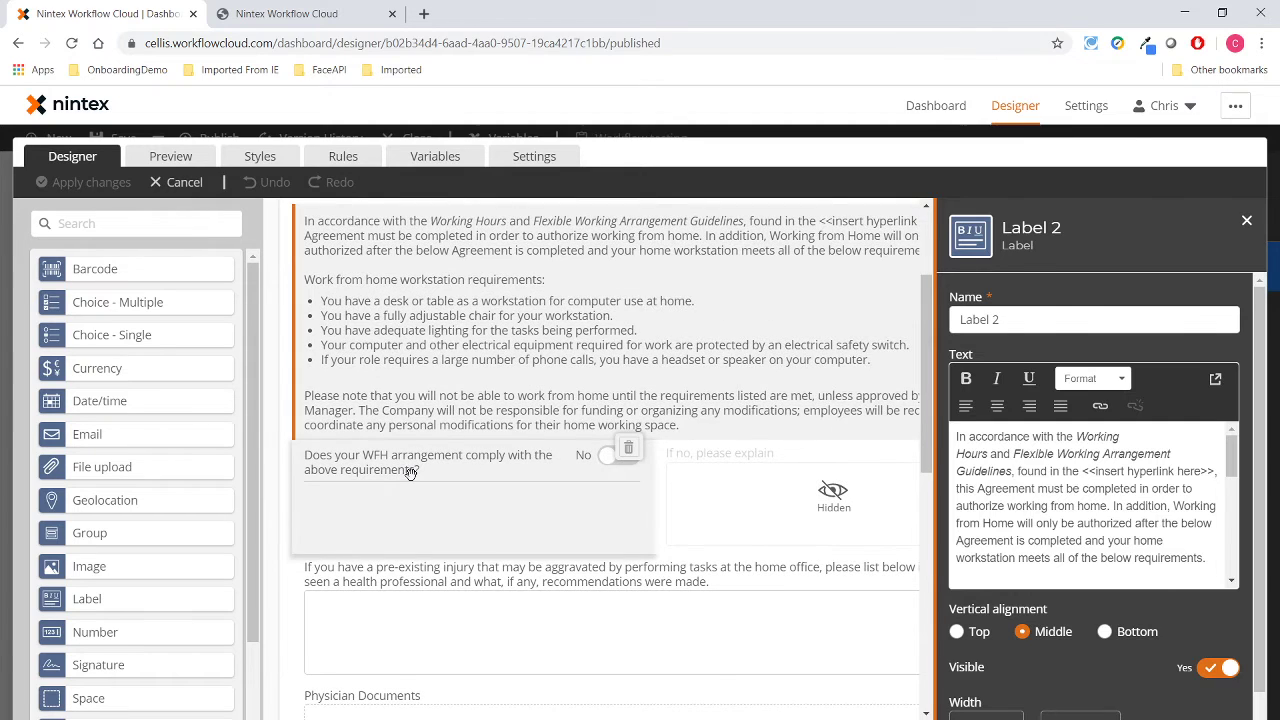
left_click(519, 503)
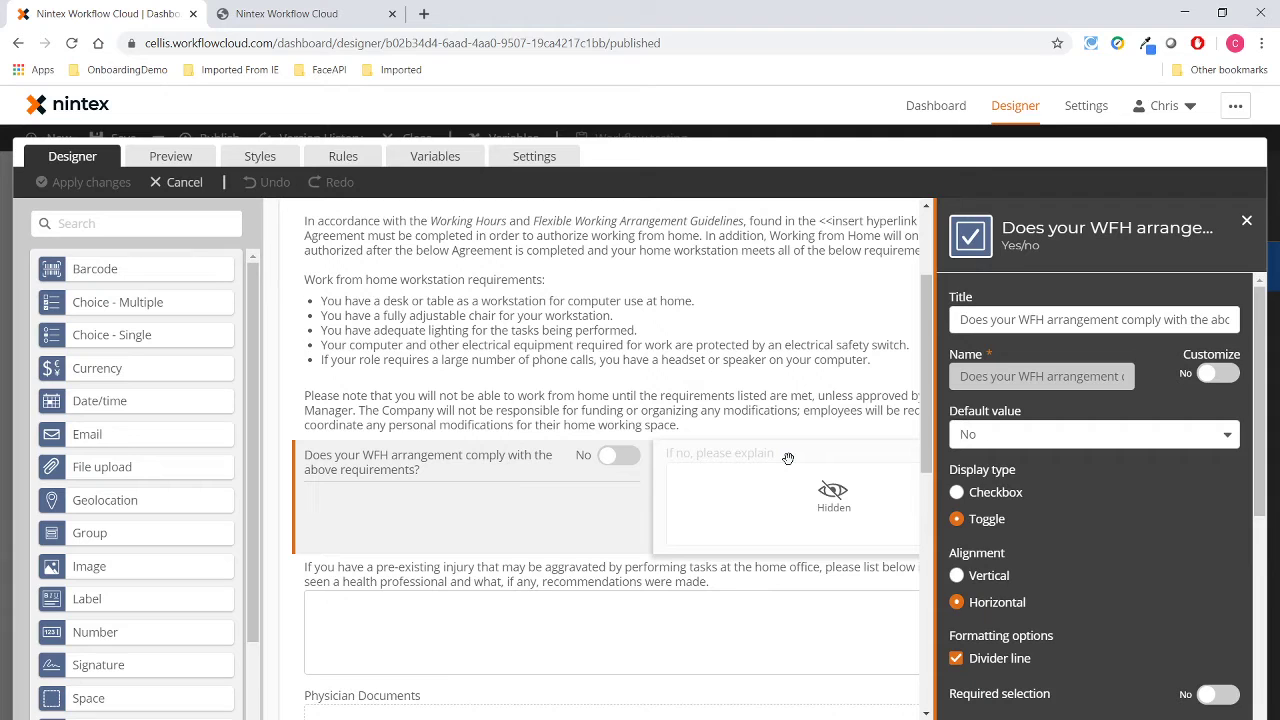
scroll(788, 458, "down", 2)
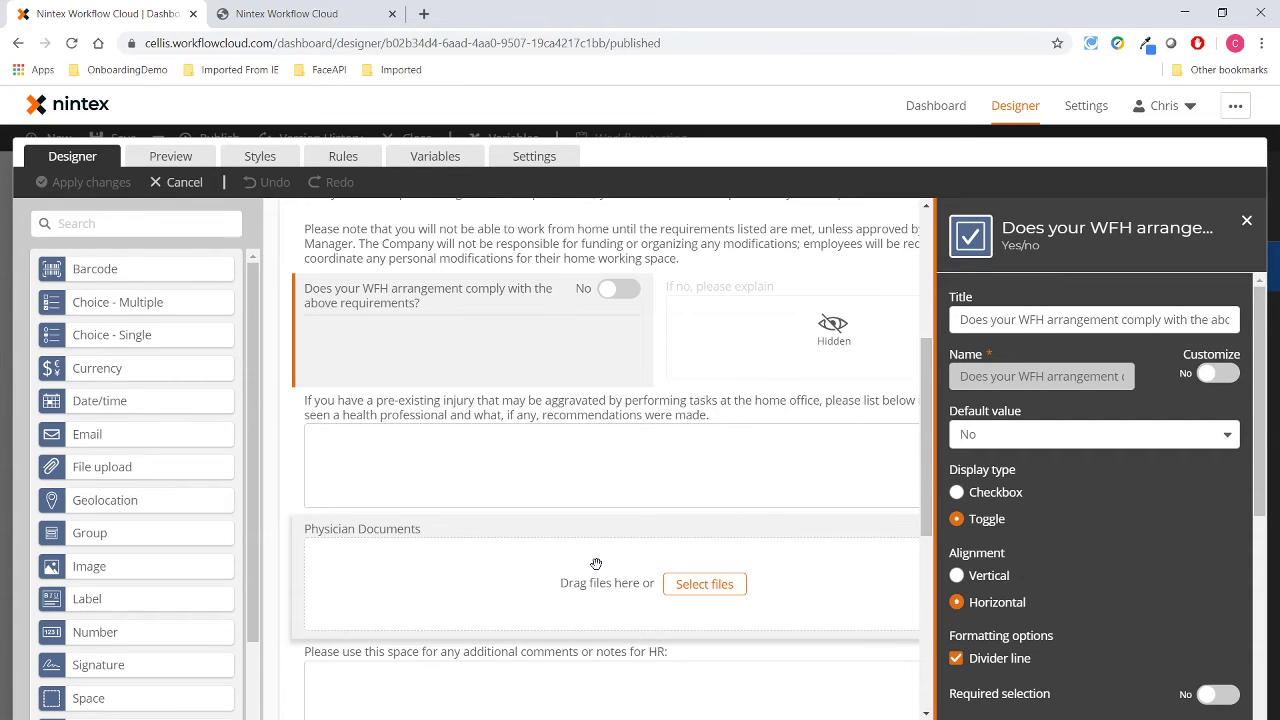
scroll(596, 564, "down", 3)
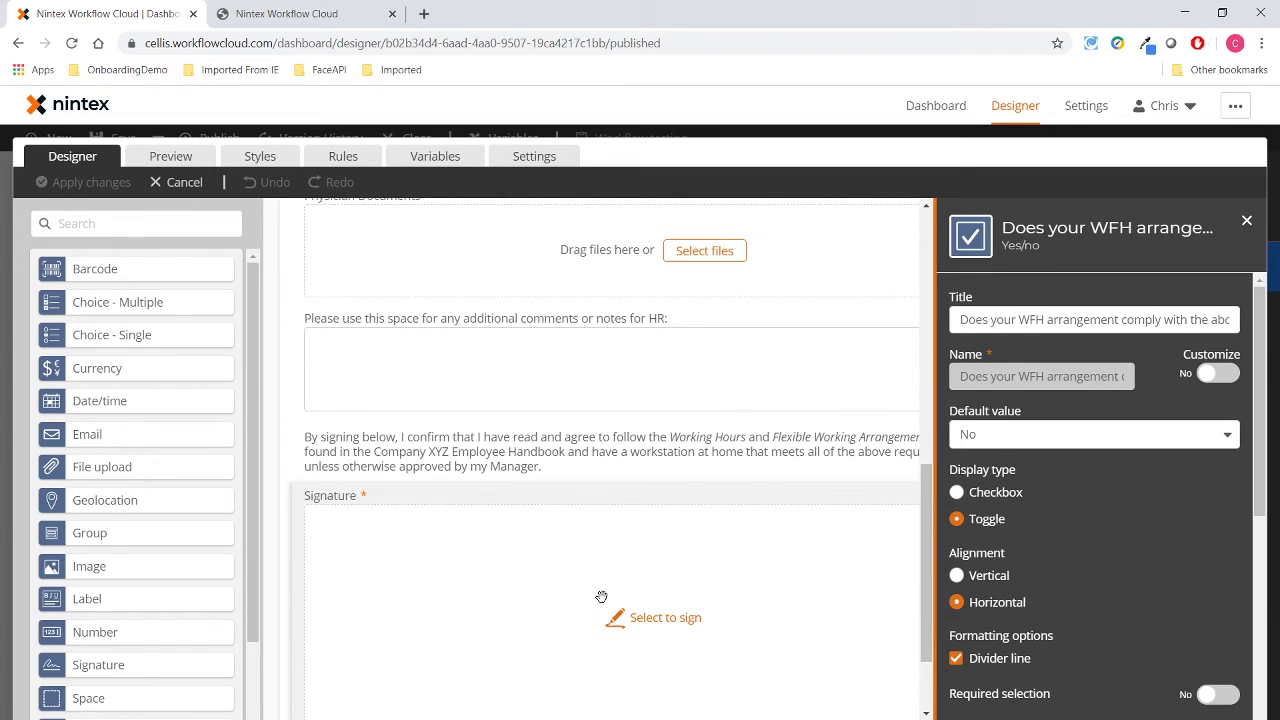
Cancel the form editor, close the start event settings, and scroll down to Workflow complete
left_click(180, 182)
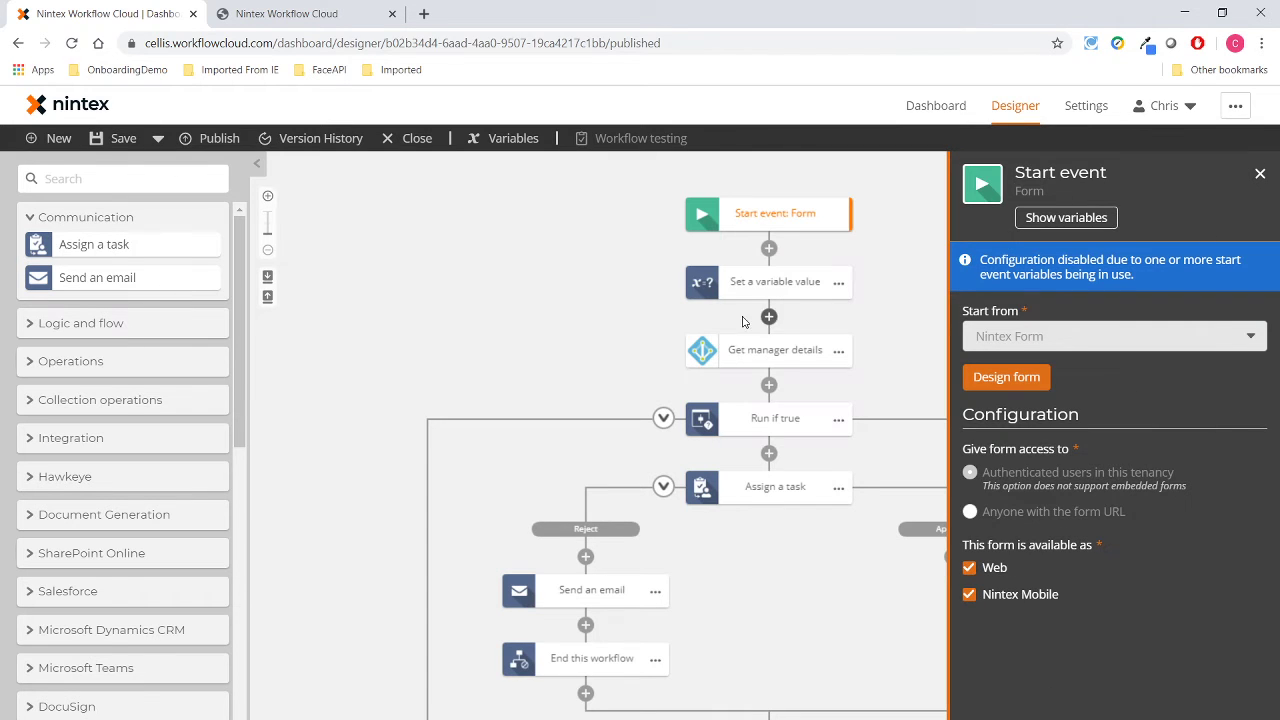
left_click(598, 305)
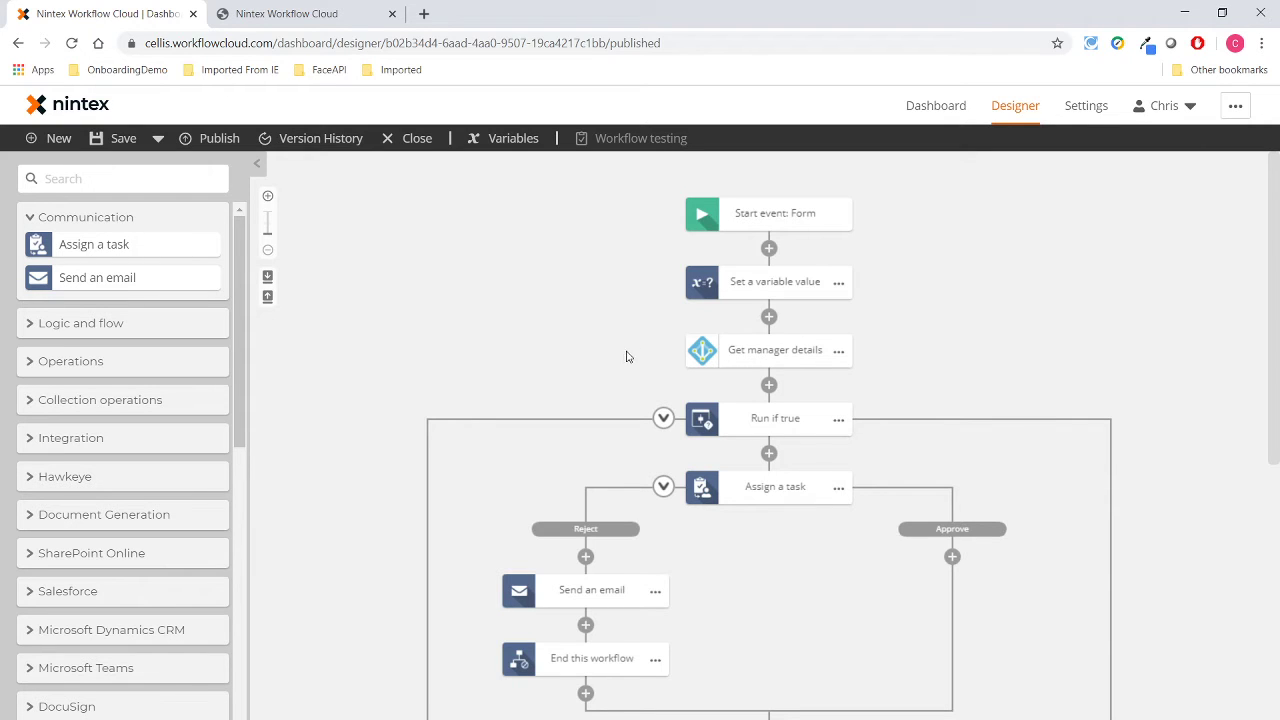
scroll(624, 356, "down", 1)
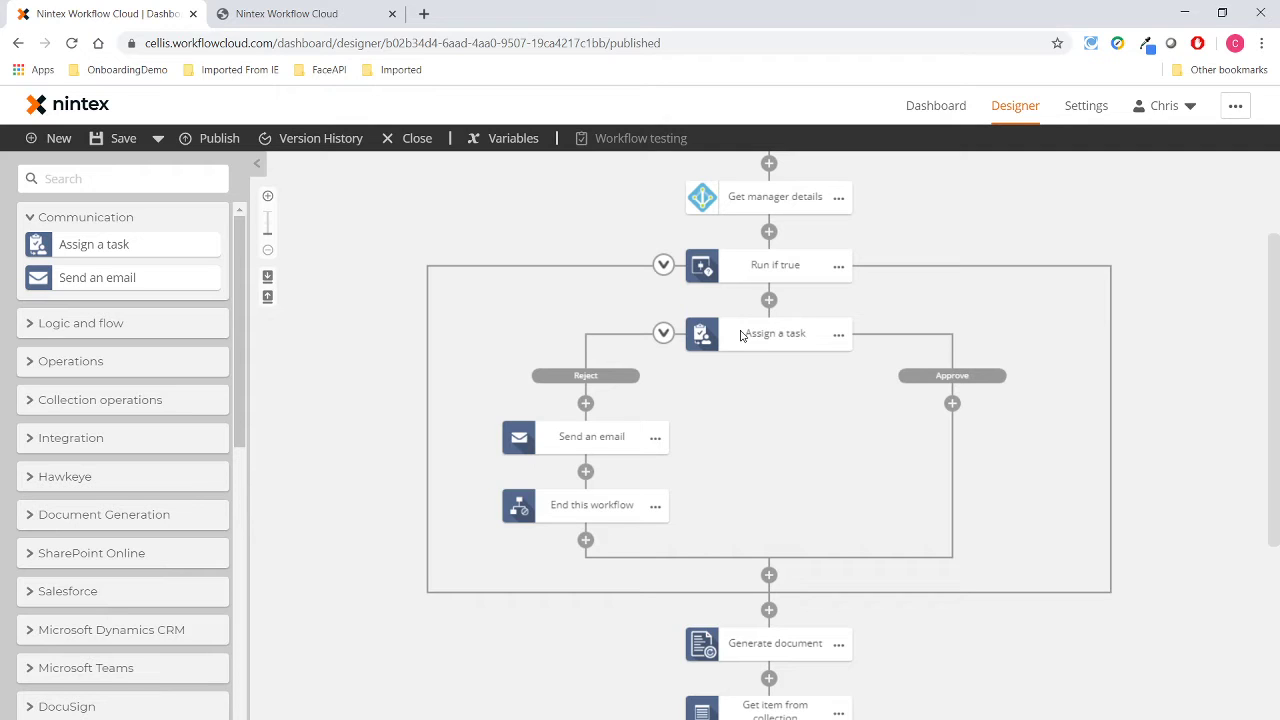
scroll(741, 335, "down", 2)
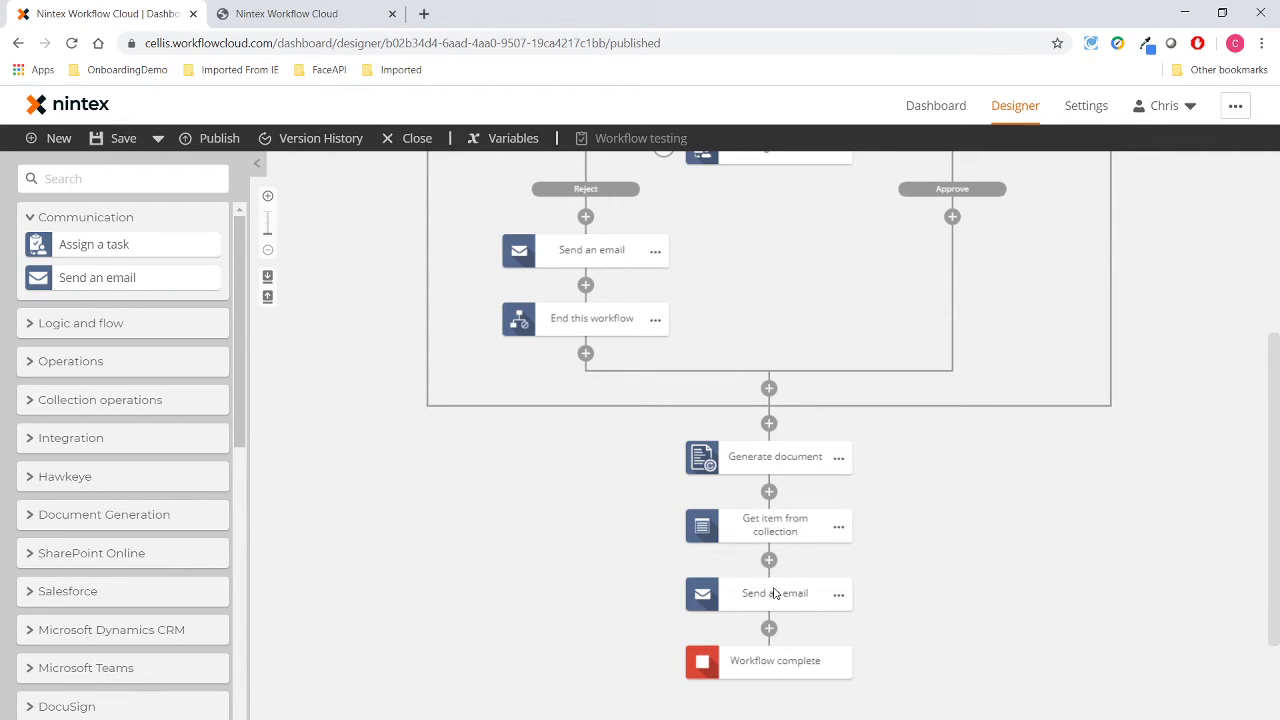
On the published agreement form, answer Yes to compliance and cancel attaching physician documents
left_click(258, 16)
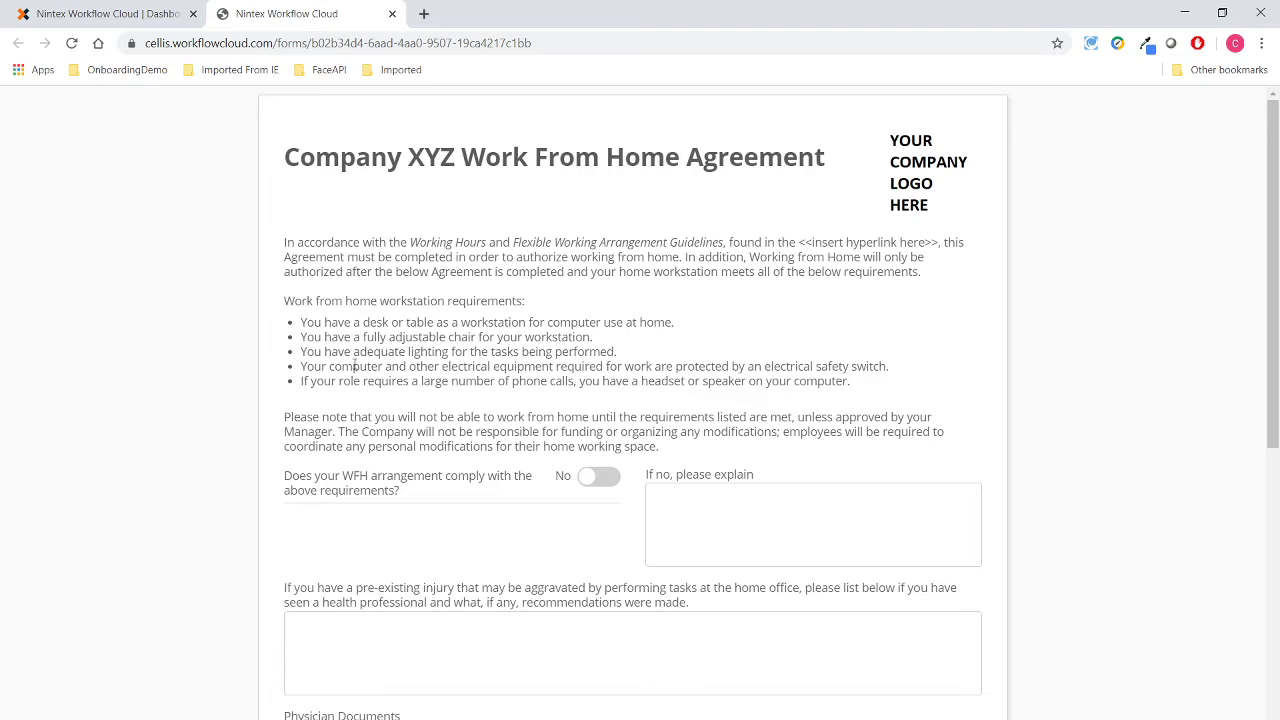
left_click(600, 478)
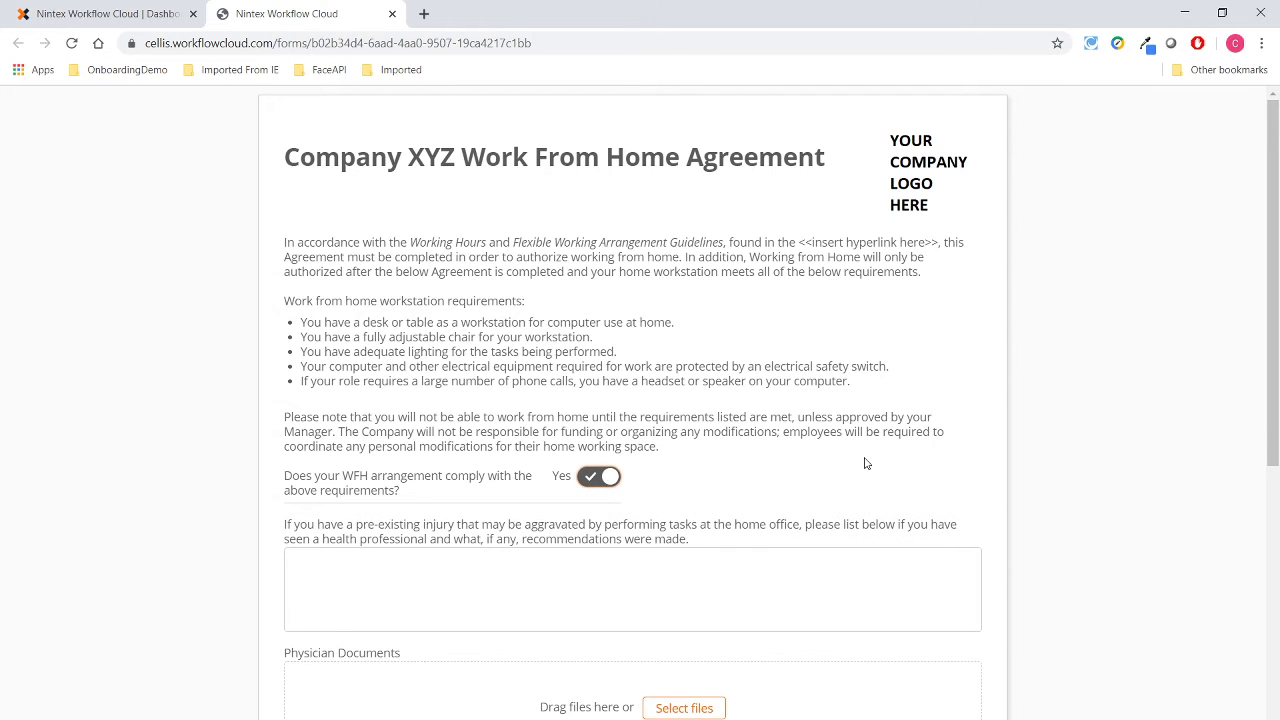
scroll(434, 553, "down", 2)
left_click(620, 406)
scroll(517, 552, "down", 3)
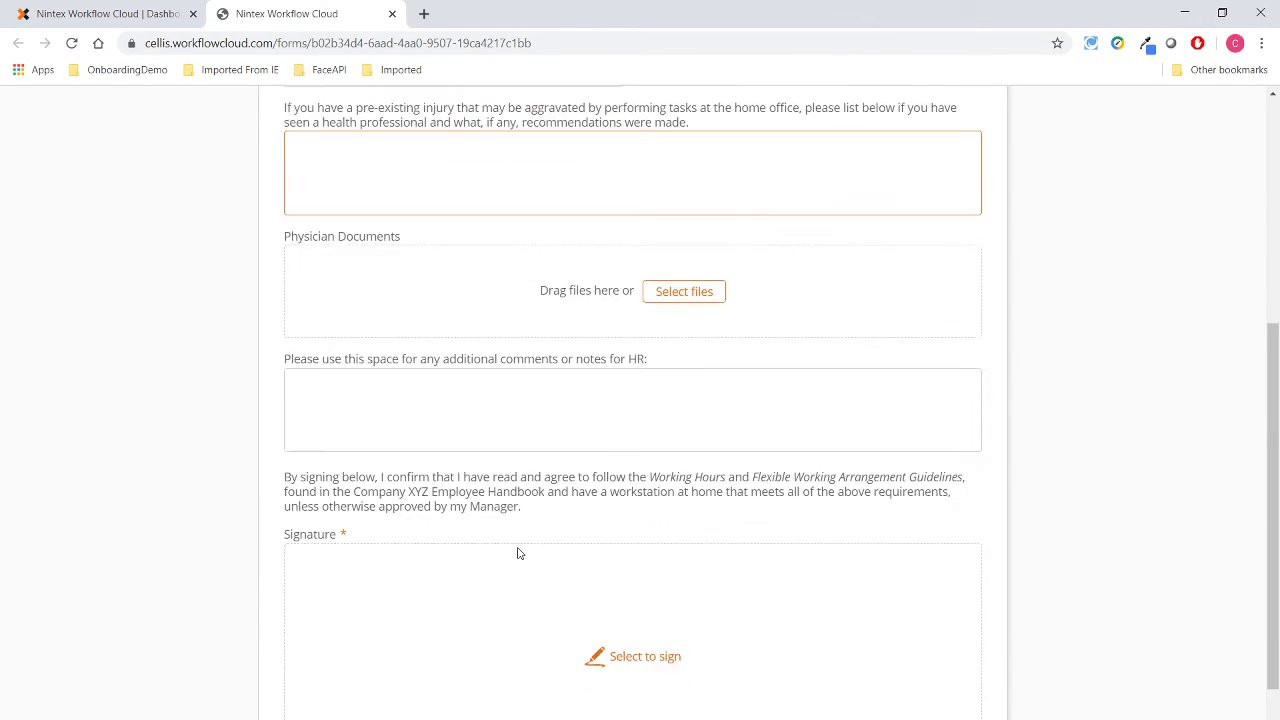
left_click(680, 295)
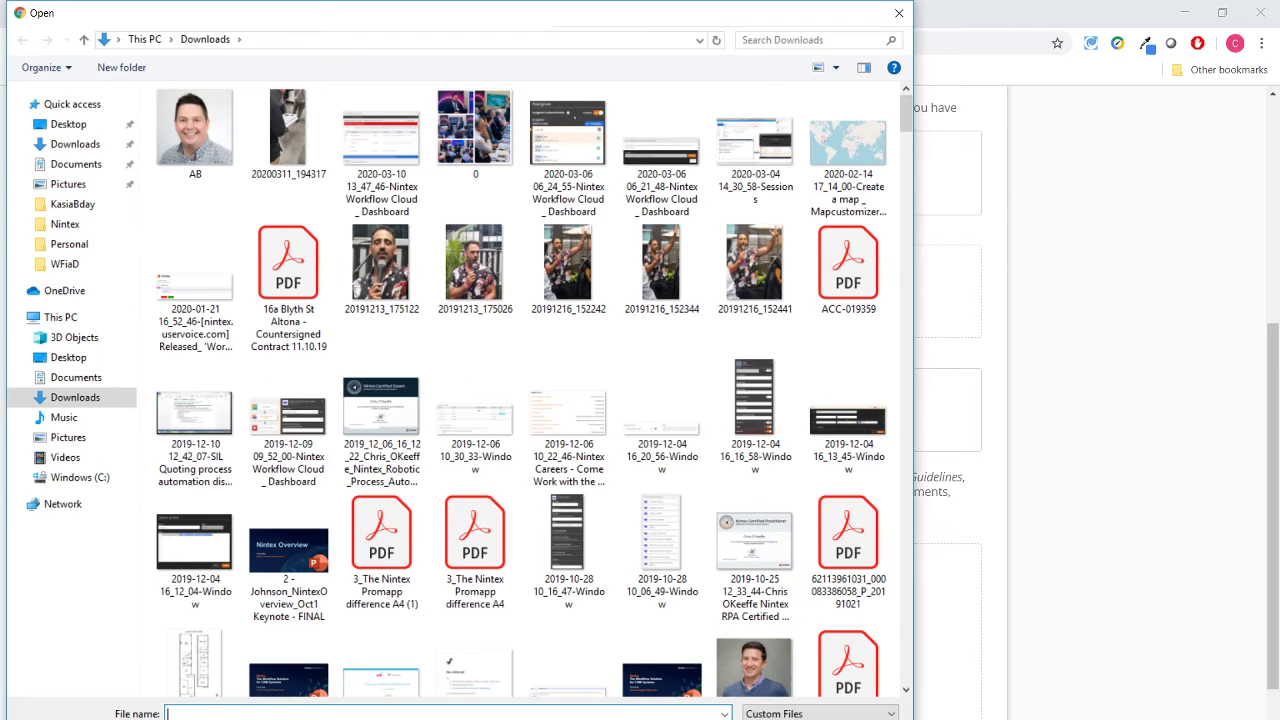
key("Escape")
scroll(963, 390, "down", 1)
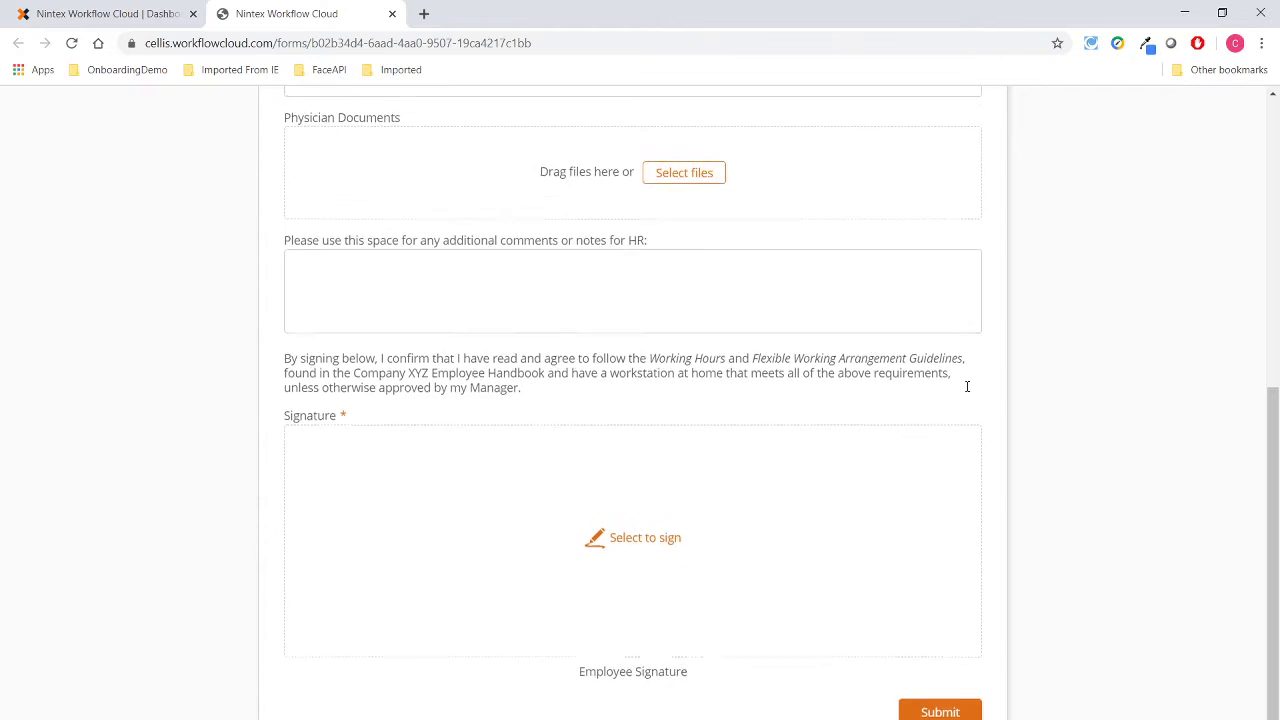
Draw a three-stroke signature, accept it, and submit the agreement form
left_click(636, 540)
mouse_move(447, 313)
left_mouse_down()
mouse_move(371, 323)
mouse_move(560, 486)
mouse_move(570, 471)
left_mouse_up()
left_click_drag(648, 332, 772, 317)
mouse_move(570, 396)
left_mouse_down()
mouse_move(669, 474)
mouse_move(766, 487)
left_mouse_up()
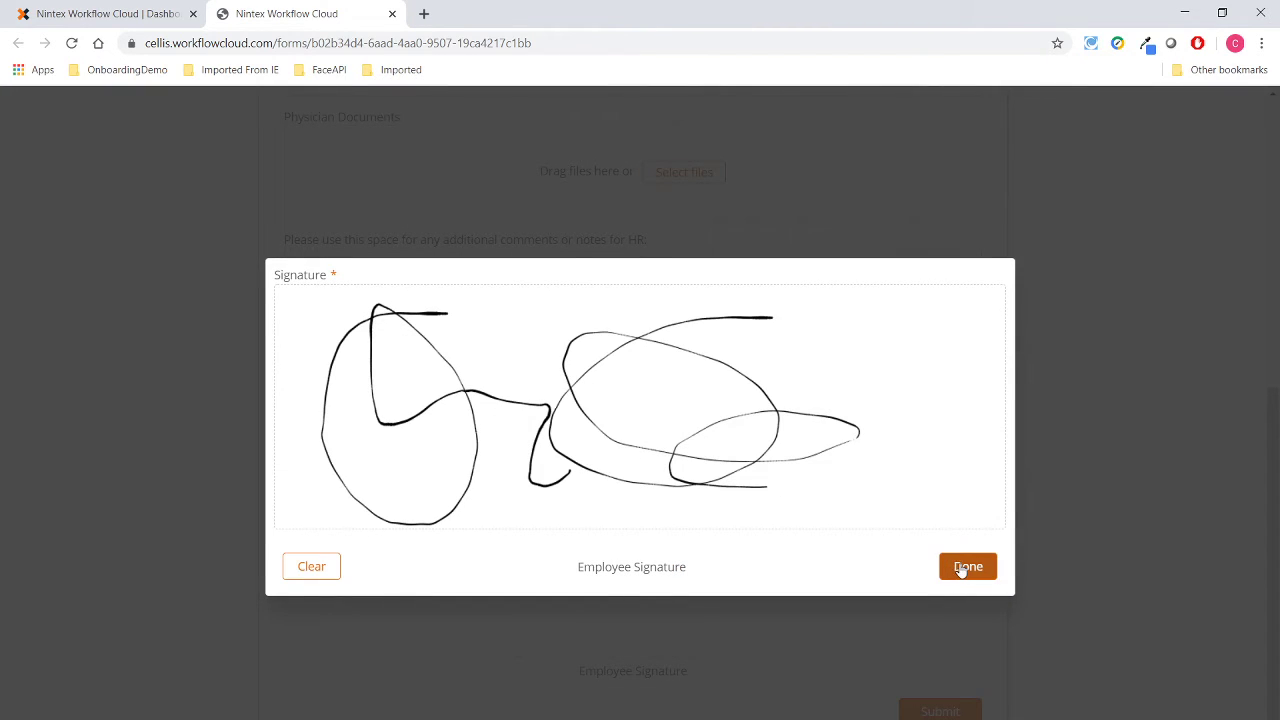
left_click(966, 567)
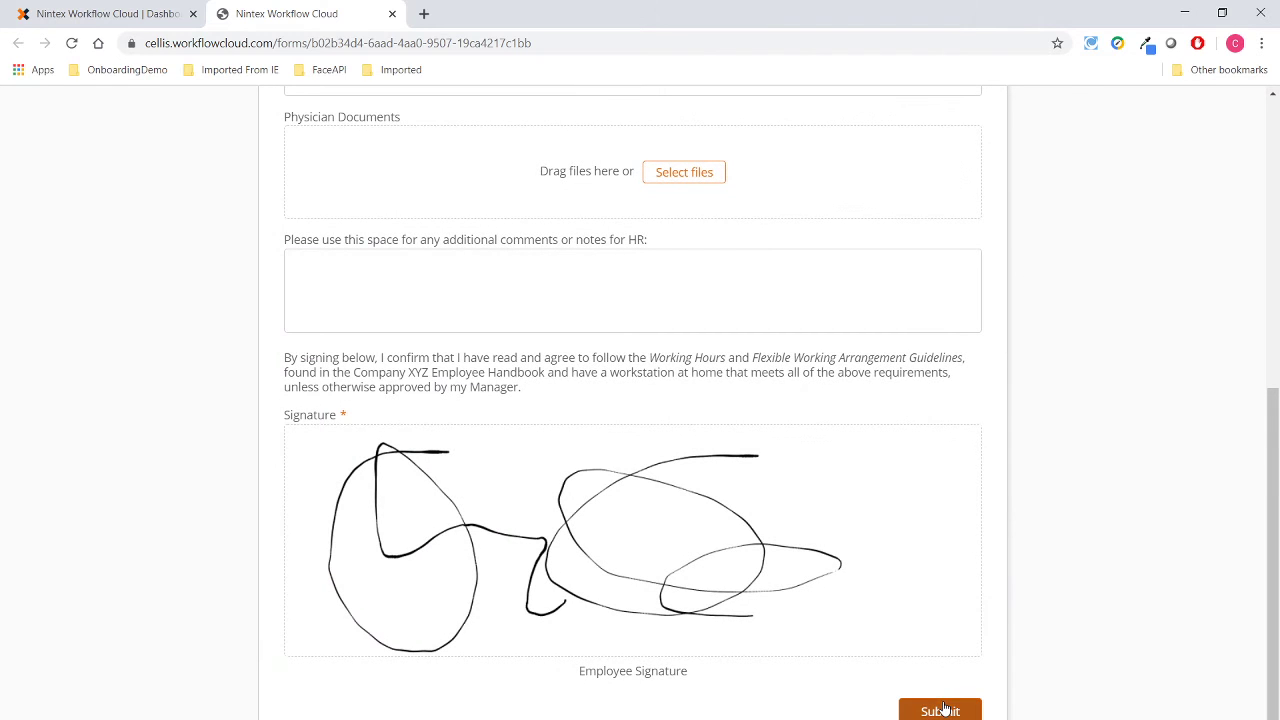
left_click(940, 710)
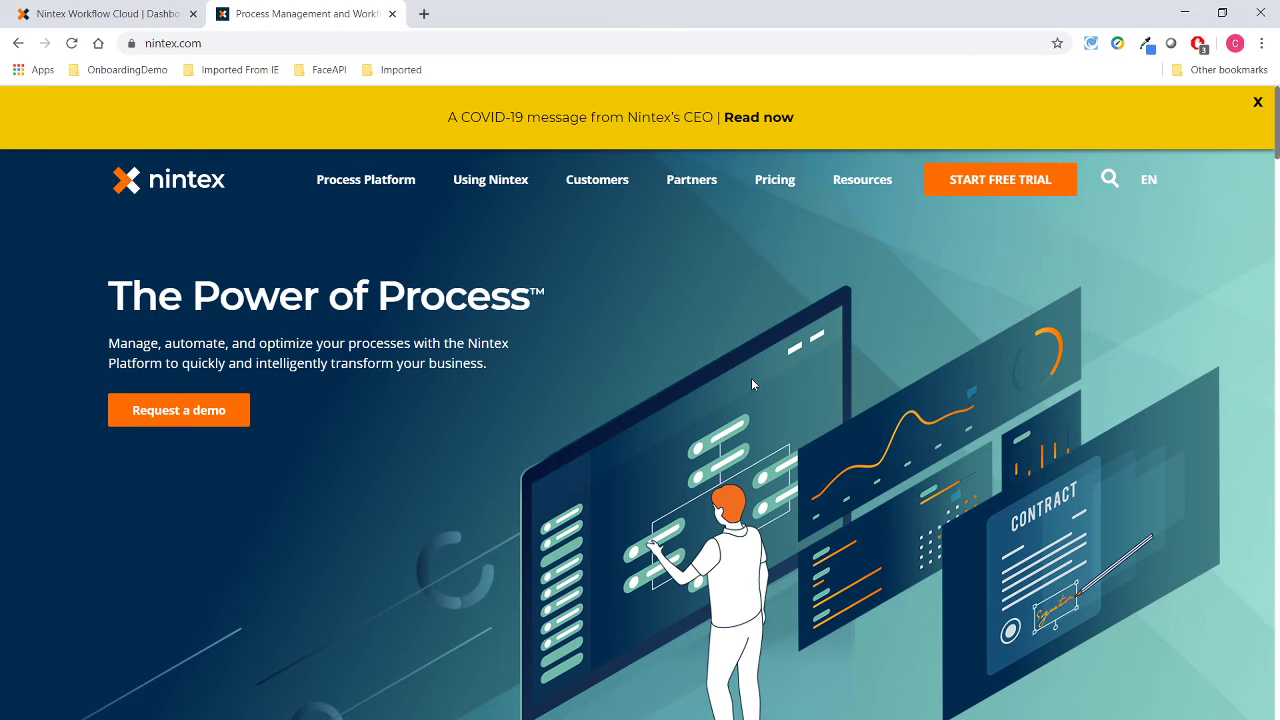
Close the workflow designer, discarding its unsaved changes
left_click(155, 12)
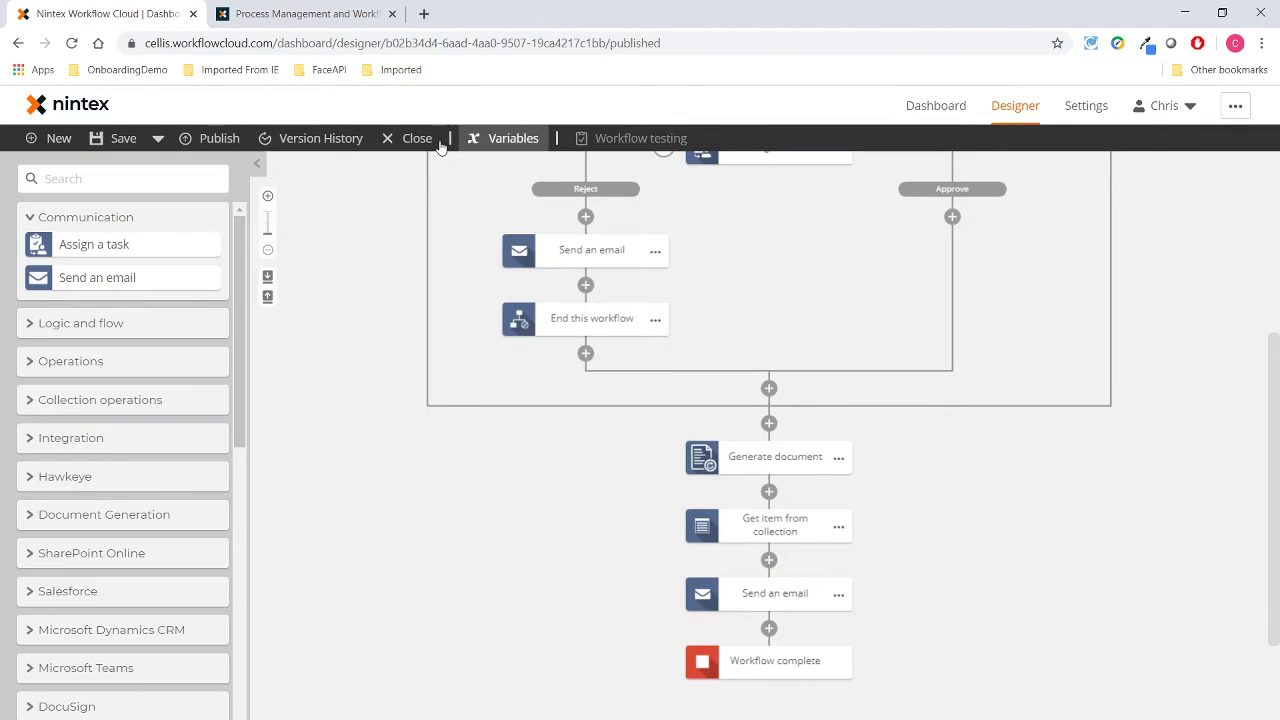
left_click(410, 138)
left_click(800, 493)
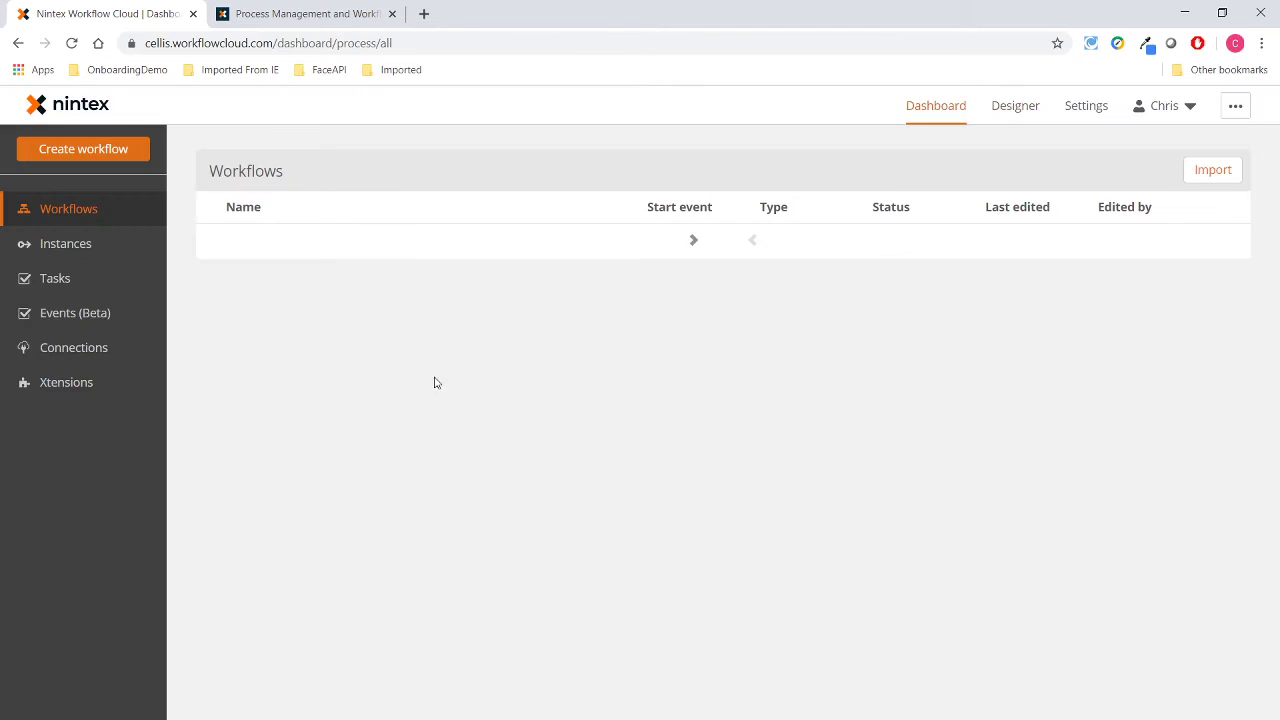
Open the 12:20 PM WFH Agreement instance, expand start data and ctx_user, and refresh activities
left_click(50, 250)
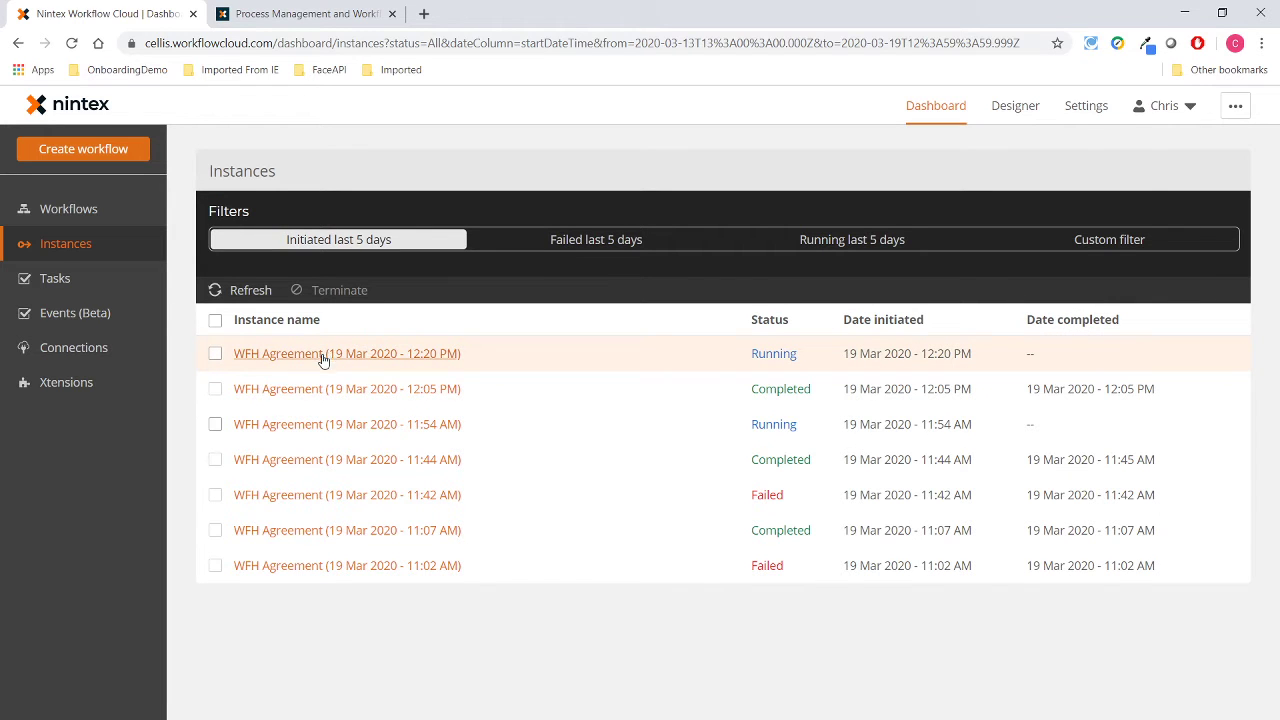
left_click(455, 360)
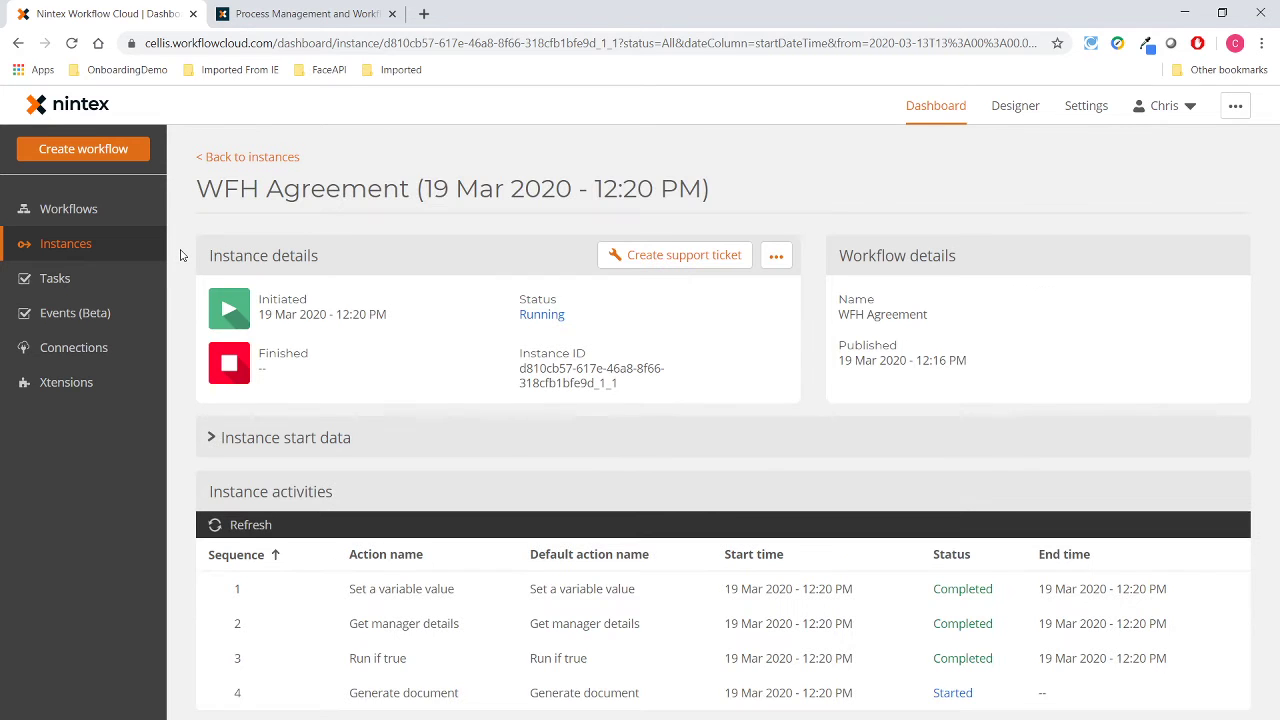
left_click(213, 438)
scroll(157, 290, "down", 1)
scroll(157, 290, "down", 2)
left_click(266, 406)
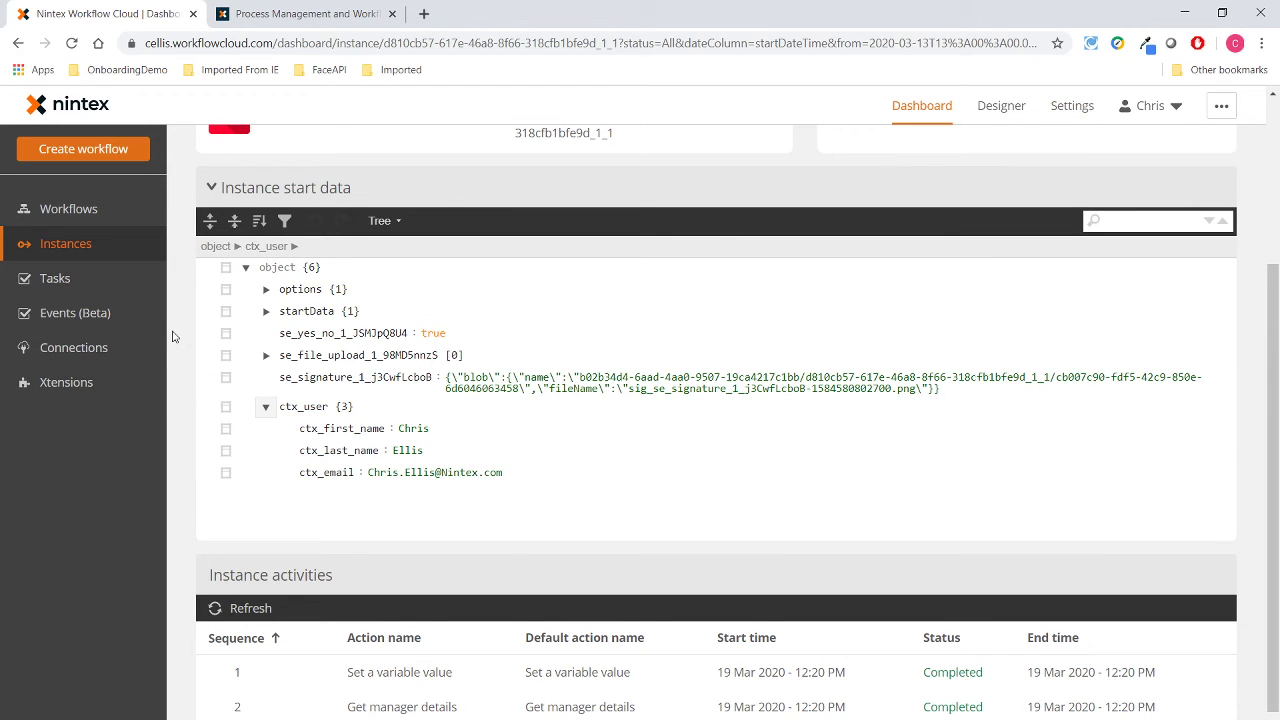
scroll(172, 336, "down", 1)
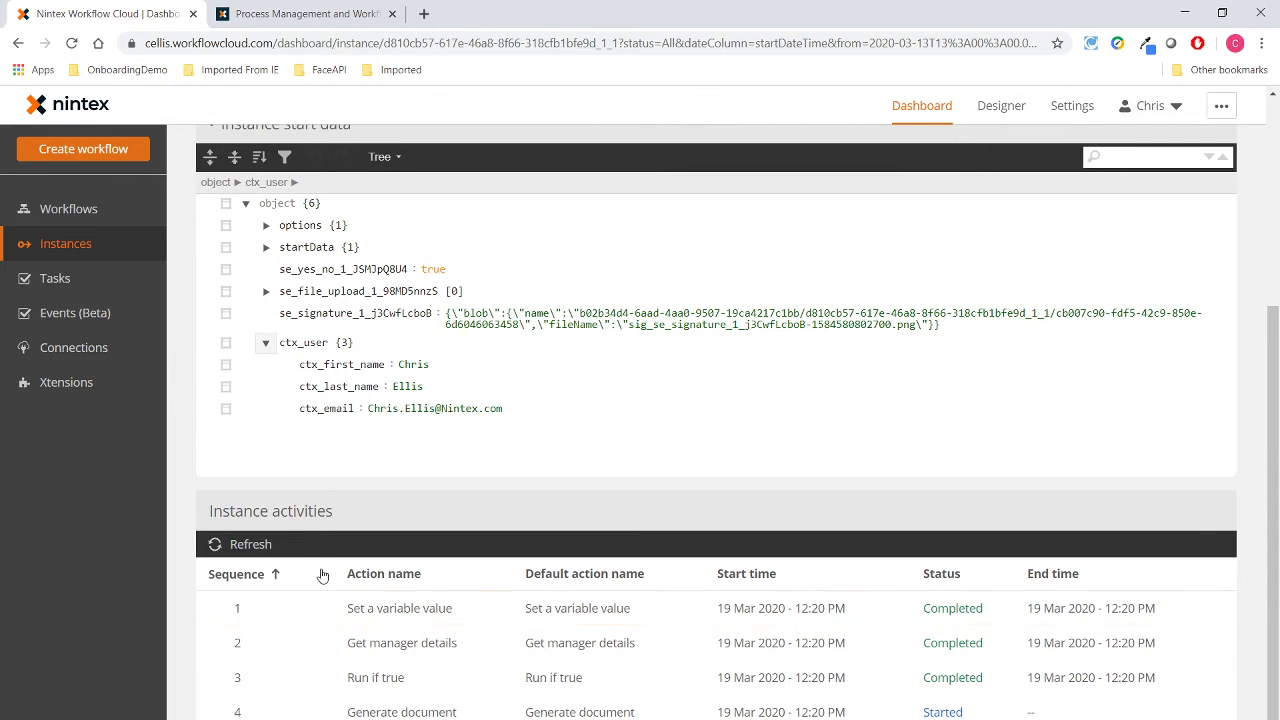
left_click(232, 543)
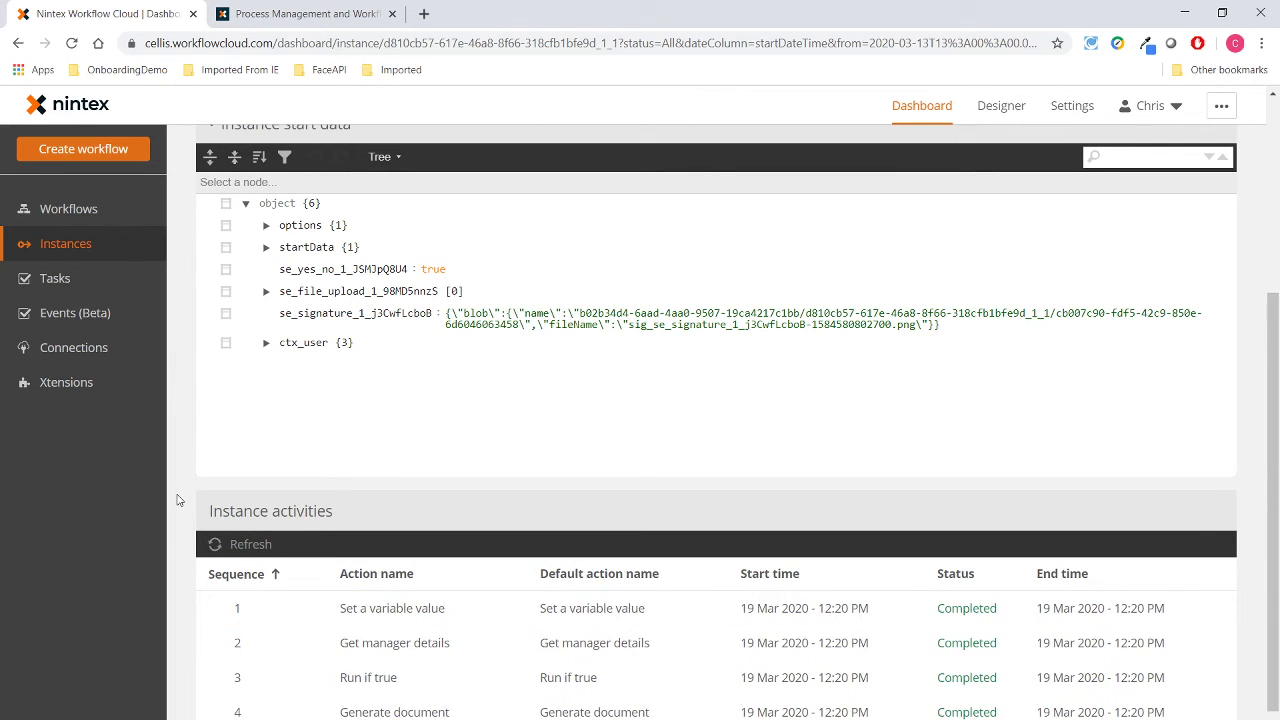
scroll(183, 504, "down", 1)
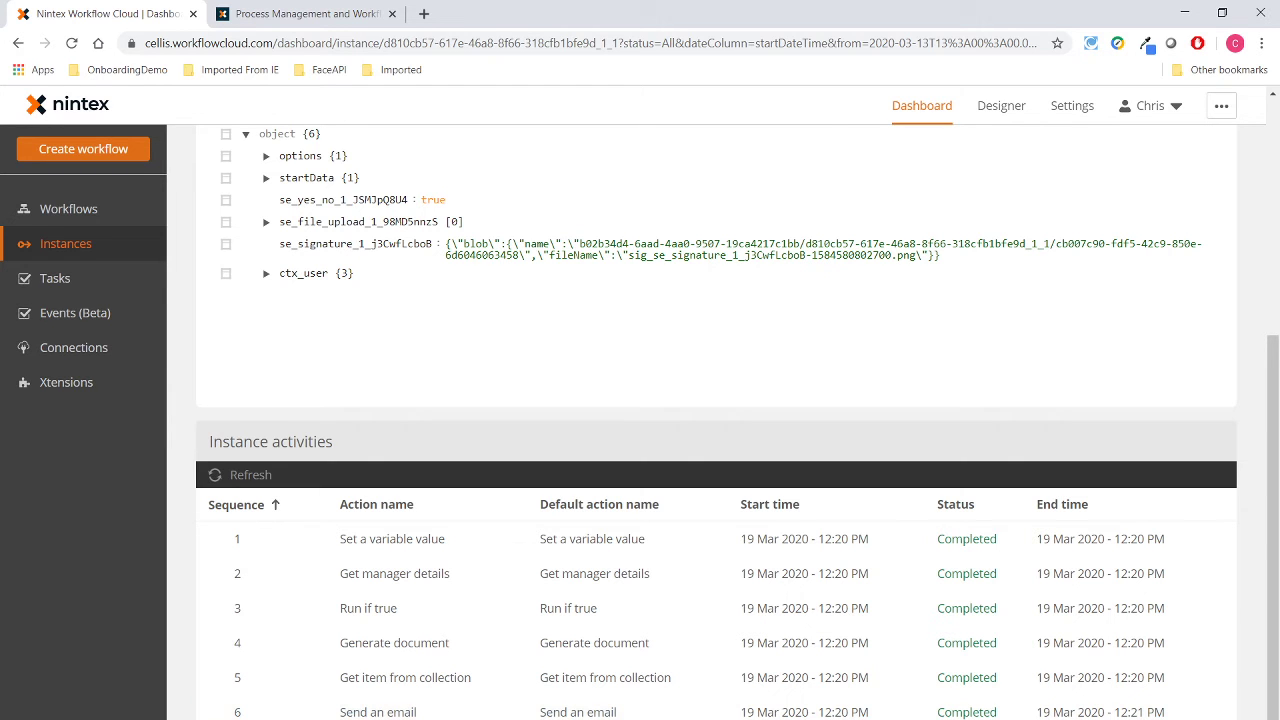
Scroll through the Word agreement template's placeholders, then return to the OneDrive documents
left_click(262, 680)
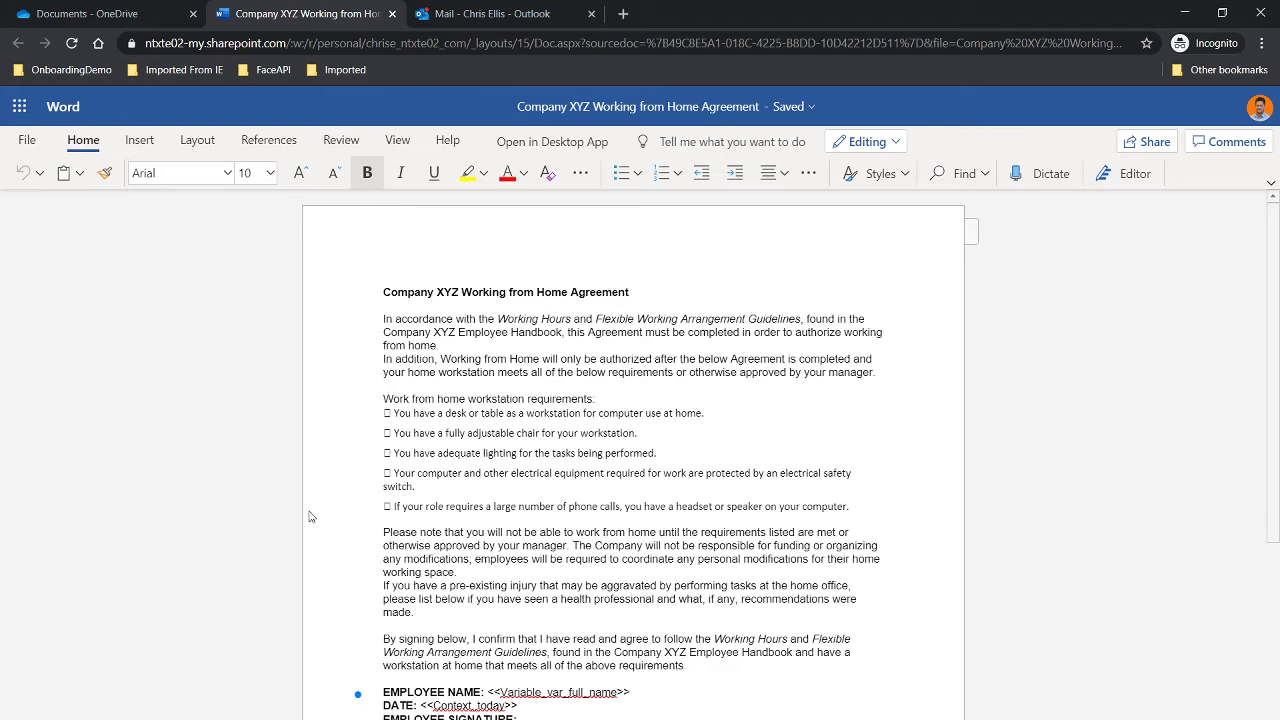
scroll(420, 380, "down", 1)
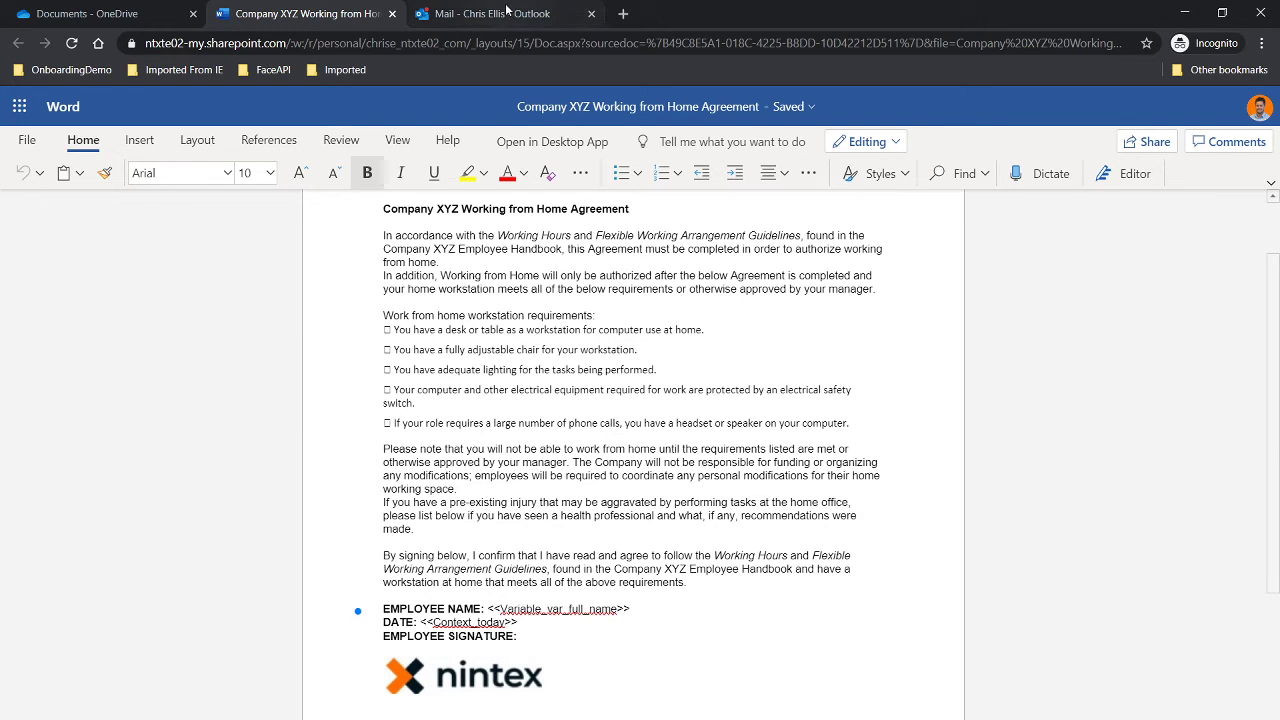
left_click(75, 13)
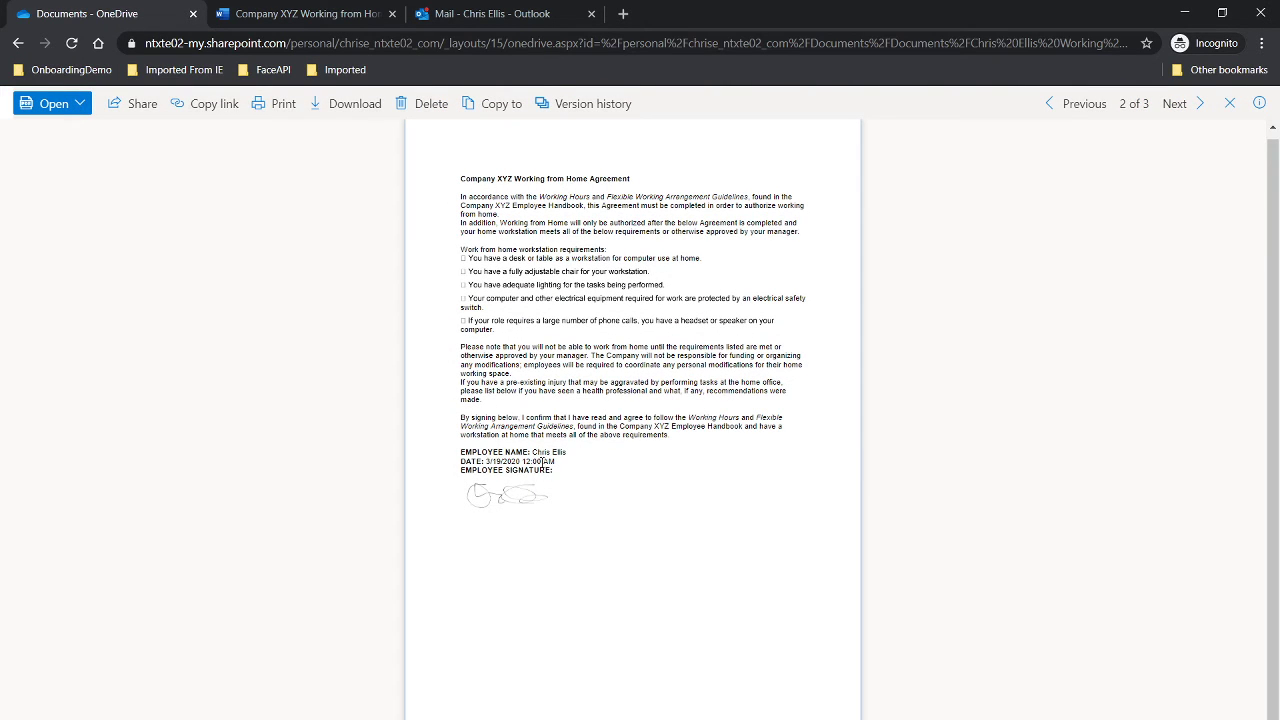
left_click_drag(553, 462, 486, 461)
Open the HR receipt email in Outlook, mark it as read, and minimize Outlook
left_click(498, 494)
left_click(460, 16)
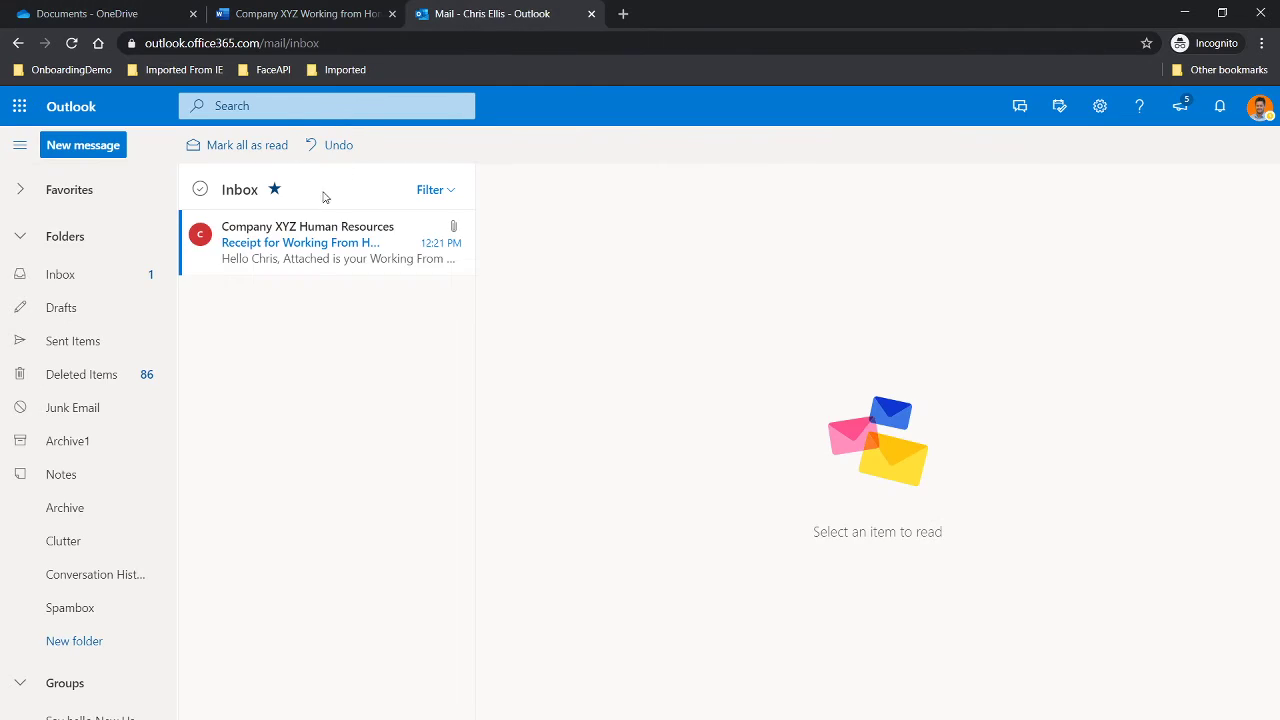
left_click(285, 262)
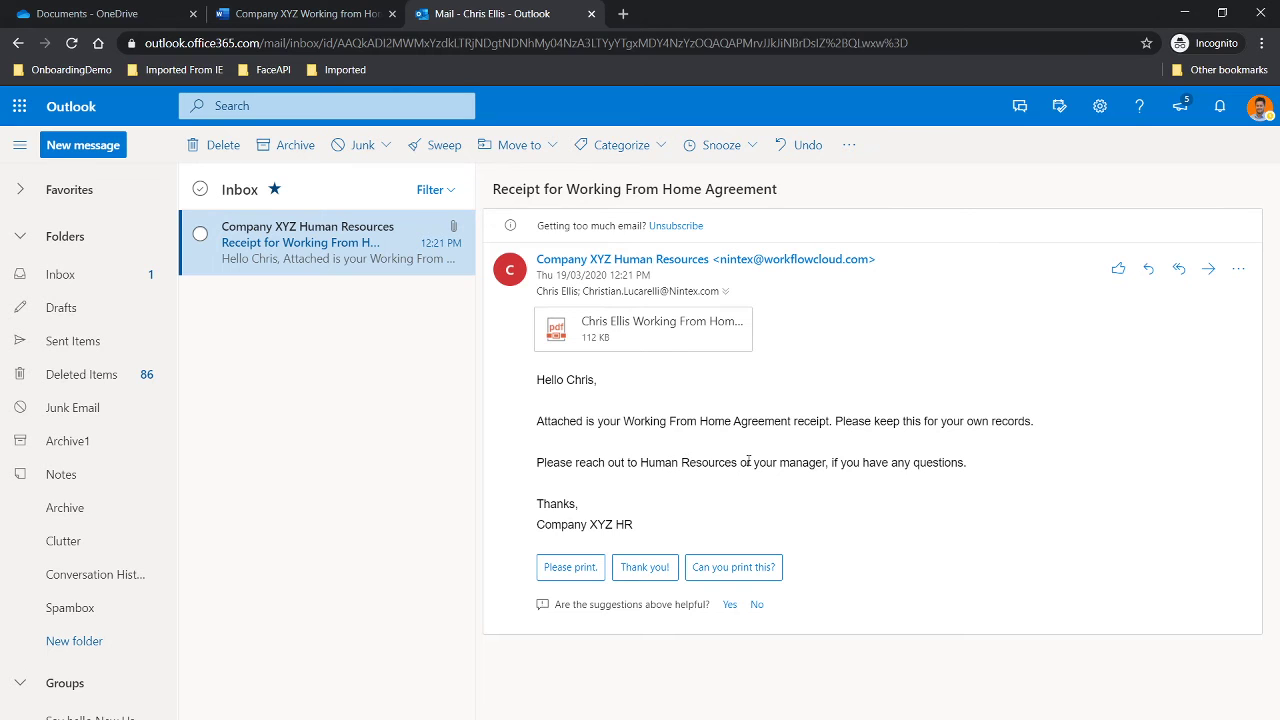
right_click(299, 265)
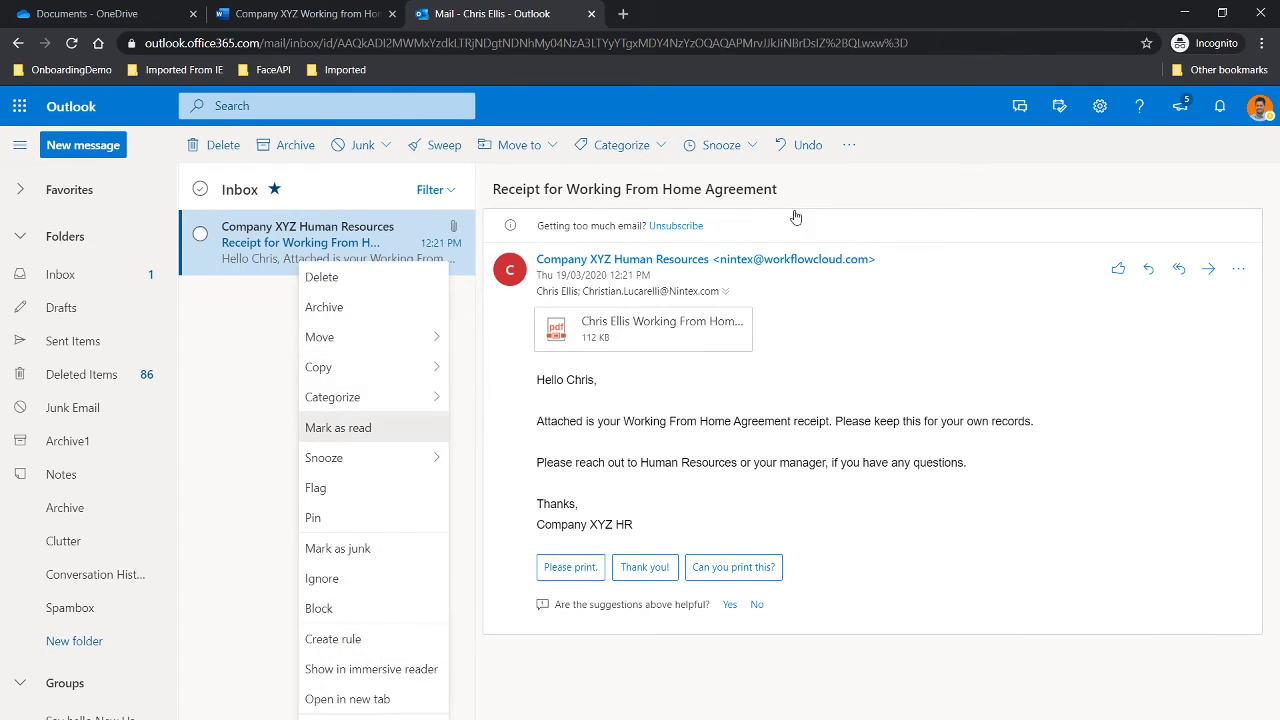
left_click(410, 427)
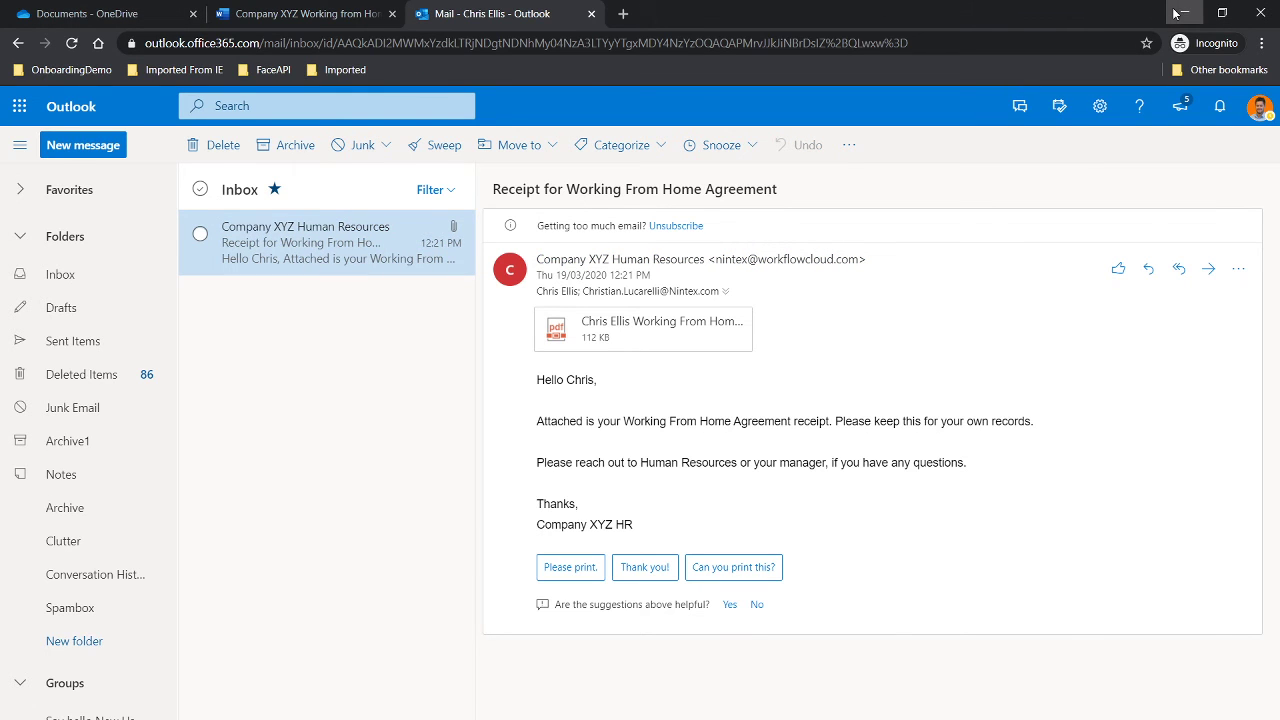
left_click(1188, 9)
Open WFH Agreement in the designer, check the Run if true condition, then view Assign a task
left_click(70, 208)
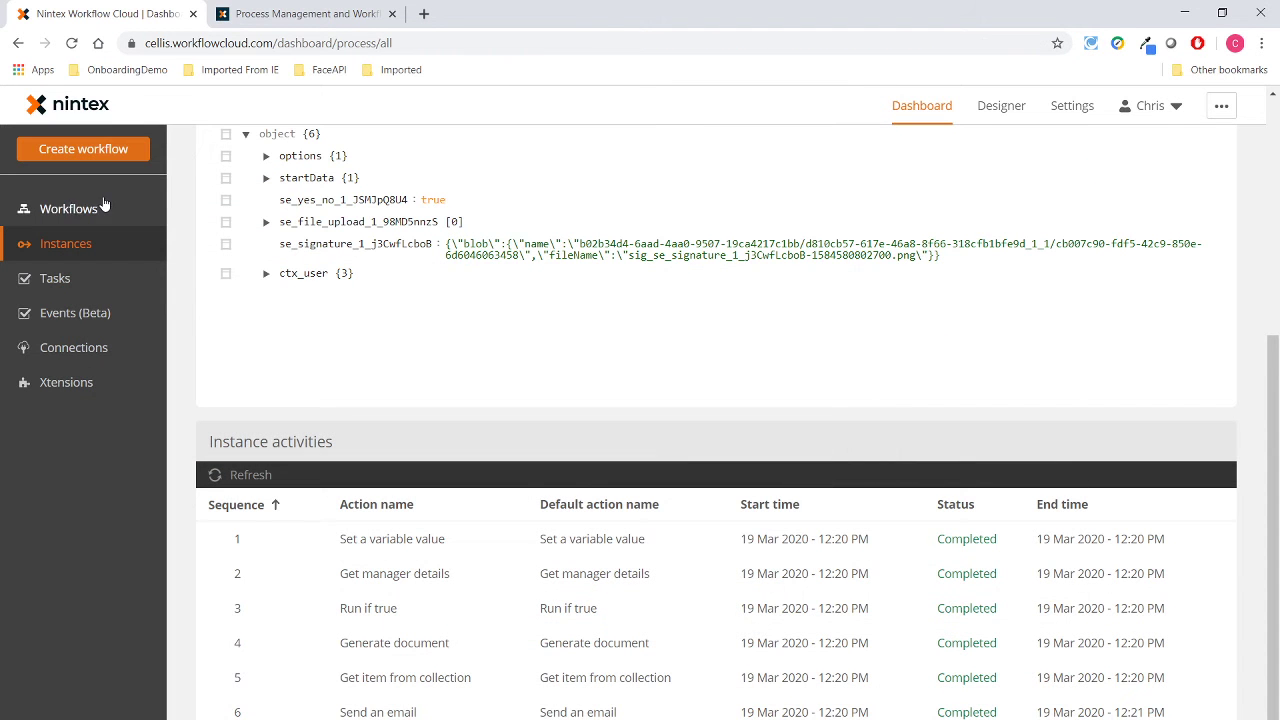
left_click(283, 243)
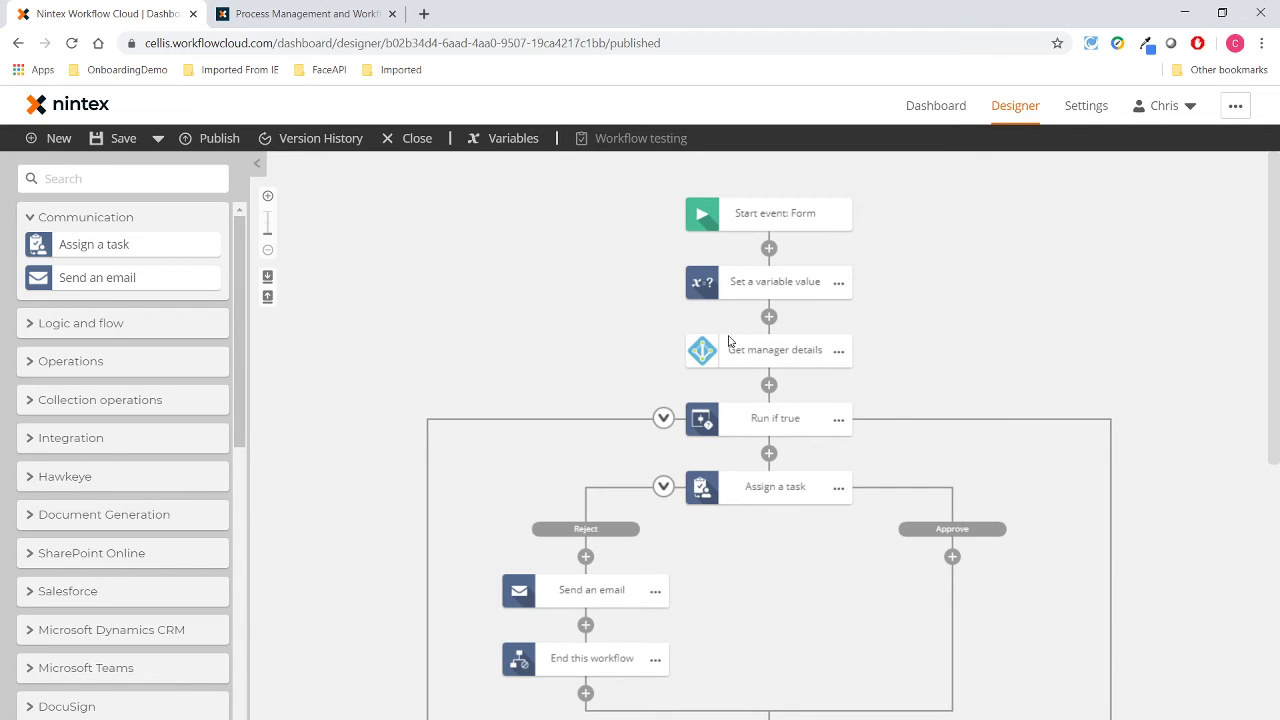
scroll(405, 265, "down", 1)
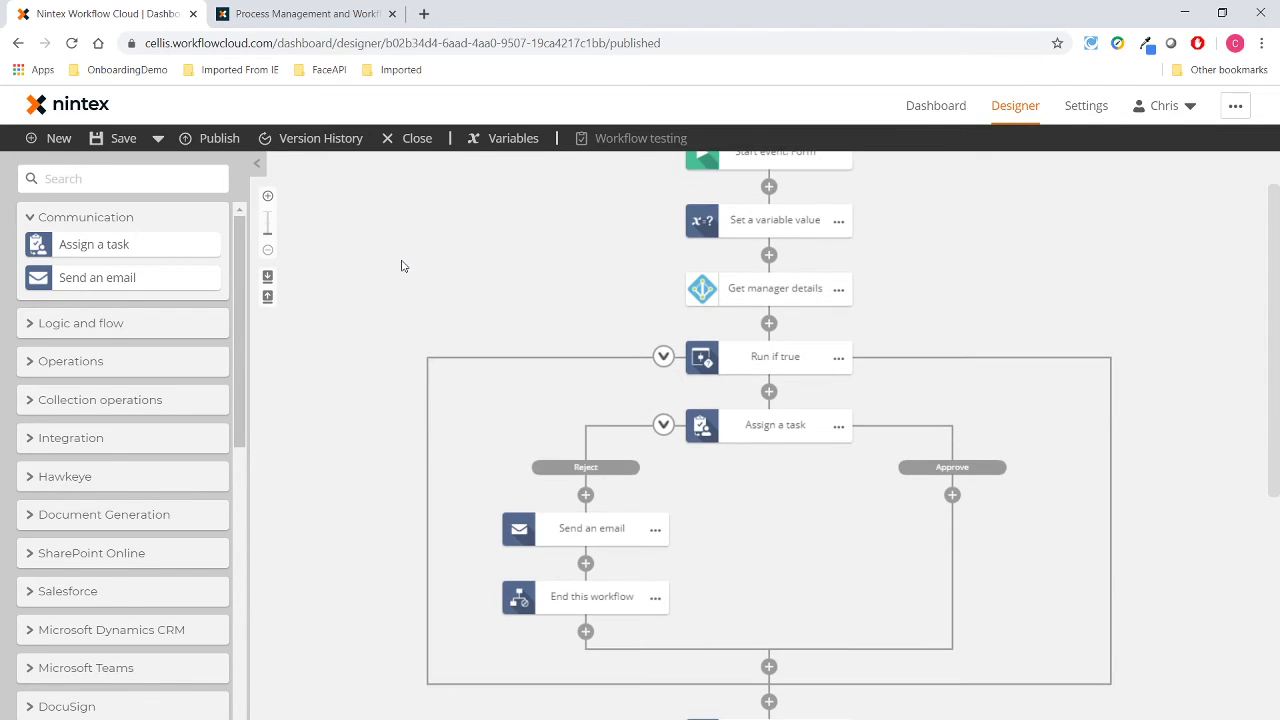
left_click(777, 369)
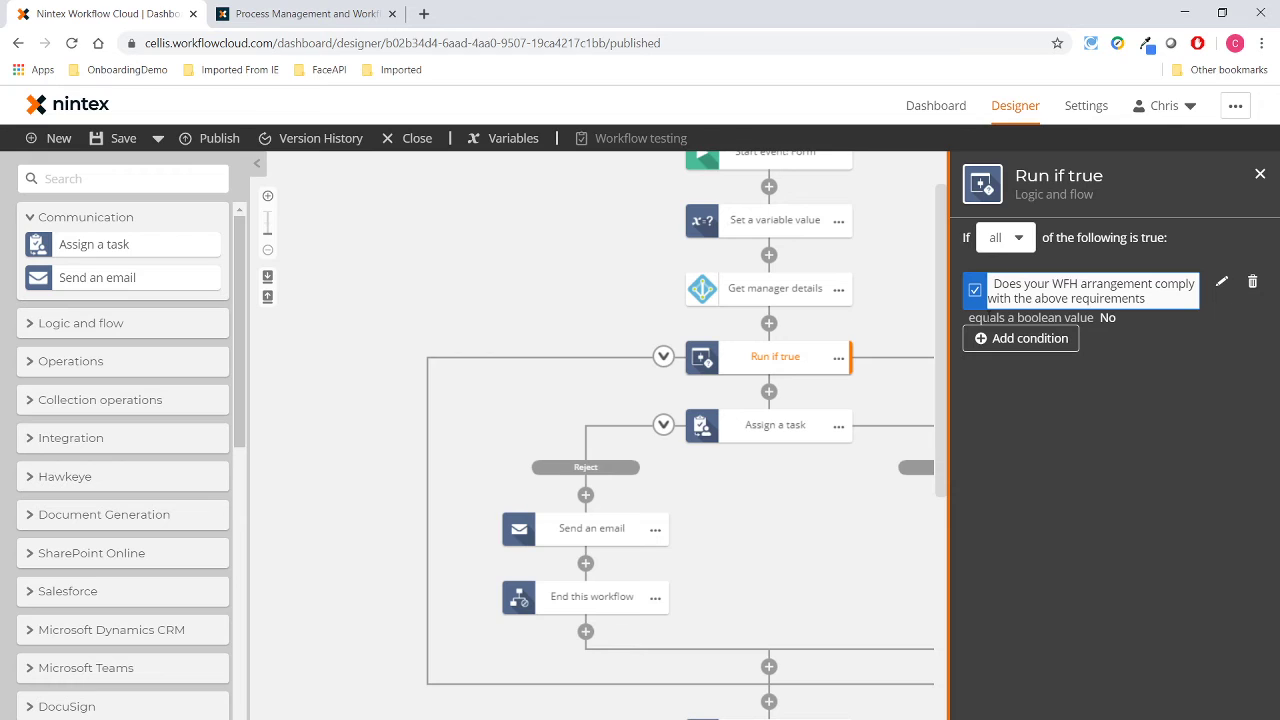
left_click(546, 317)
scroll(546, 317, "up", 1)
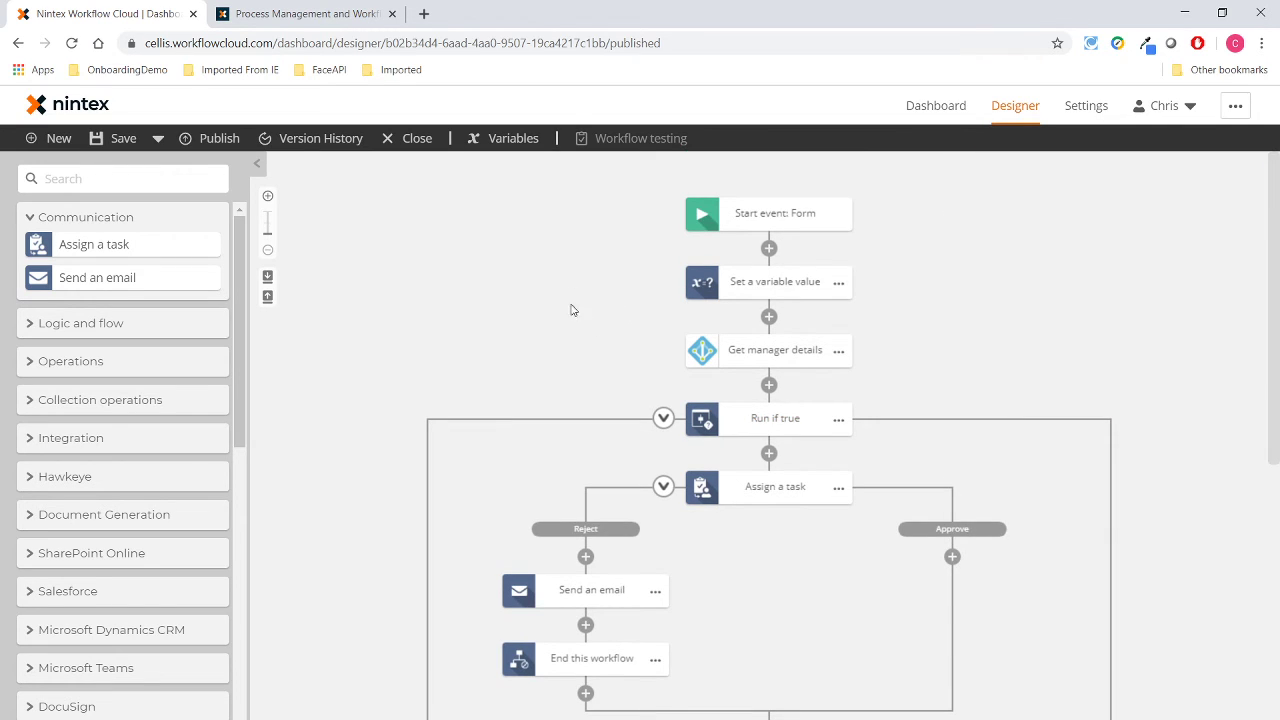
scroll(590, 340, "down", 2)
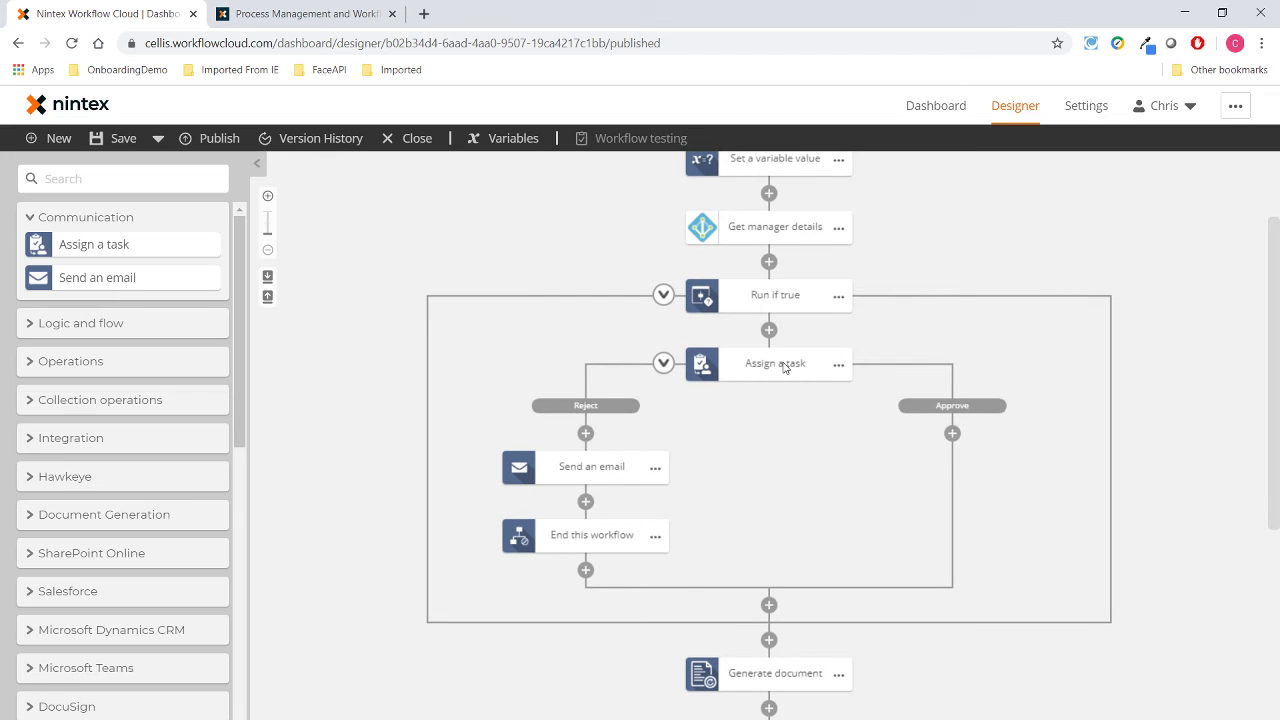
left_click(785, 365)
scroll(1060, 368, "down", 3)
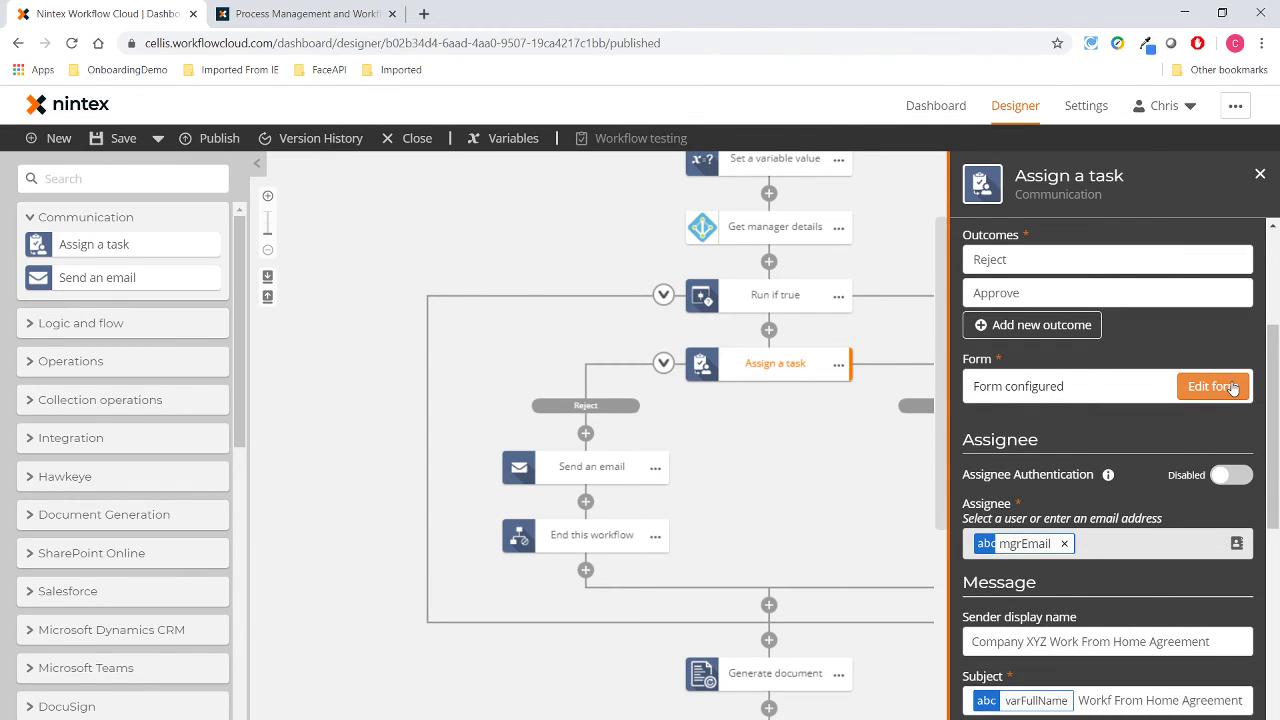
scroll(1195, 590, "down", 2)
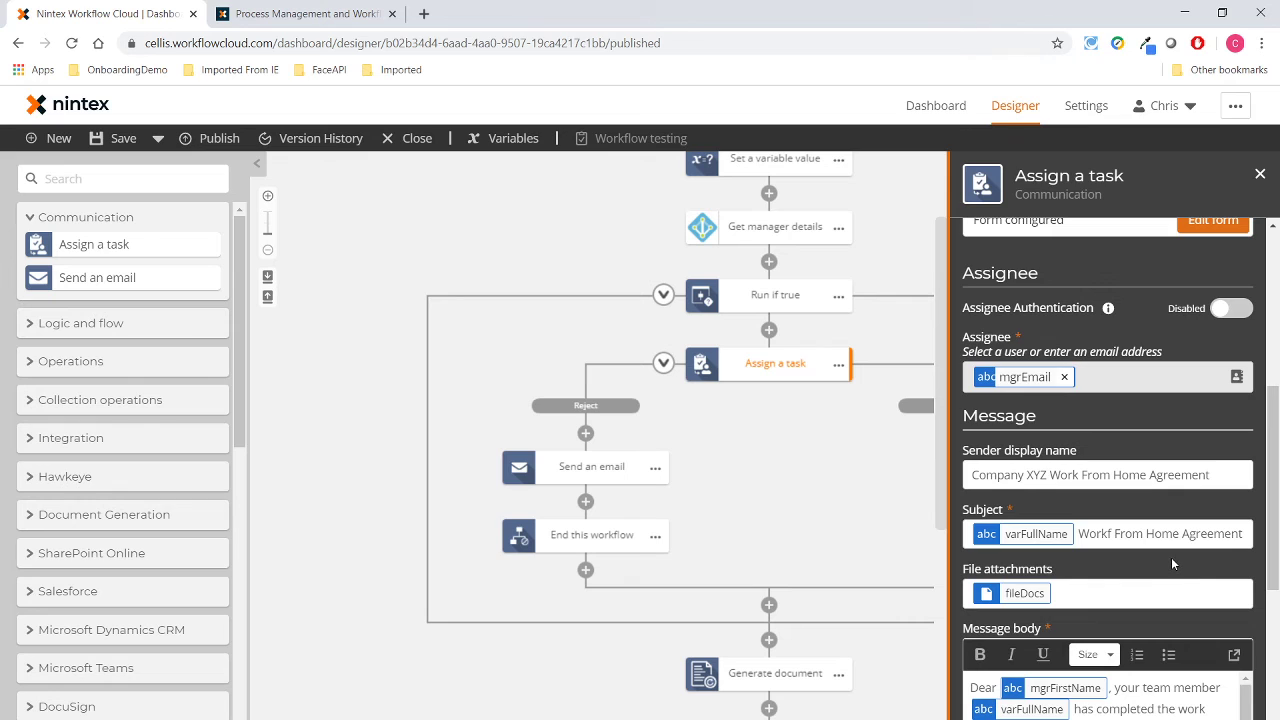
scroll(1108, 428, "down", 3)
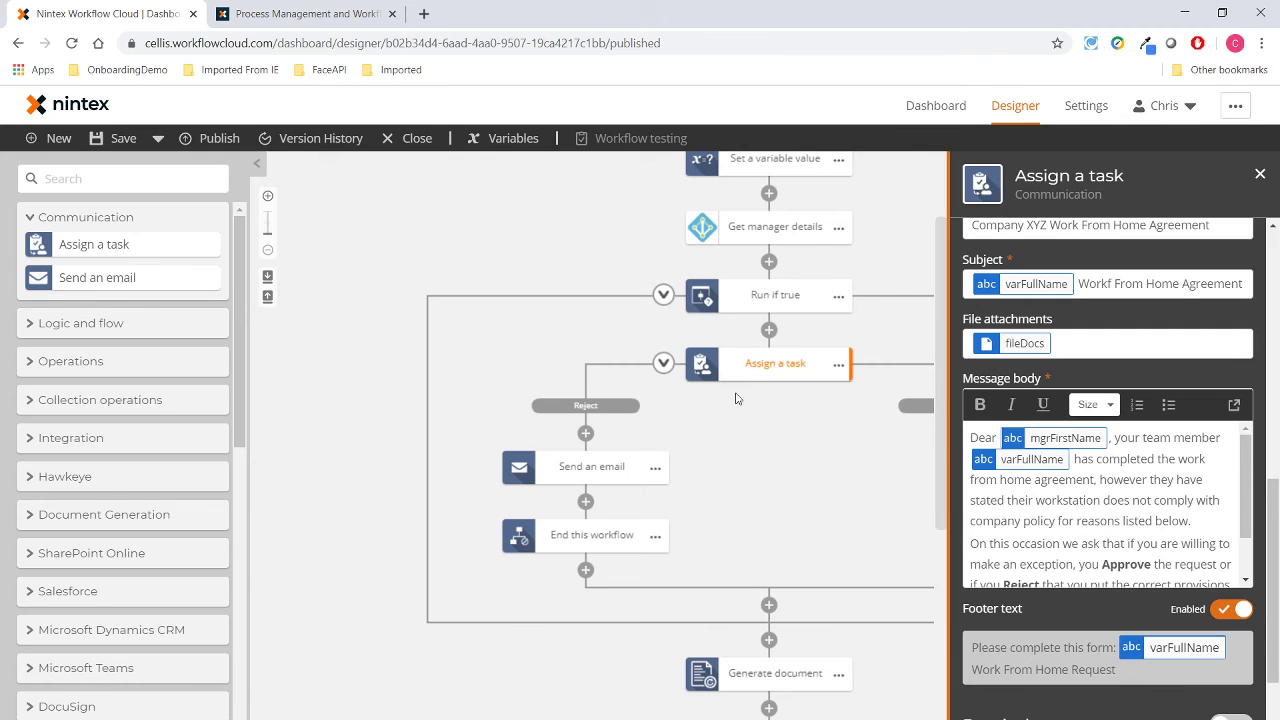
left_click(768, 481)
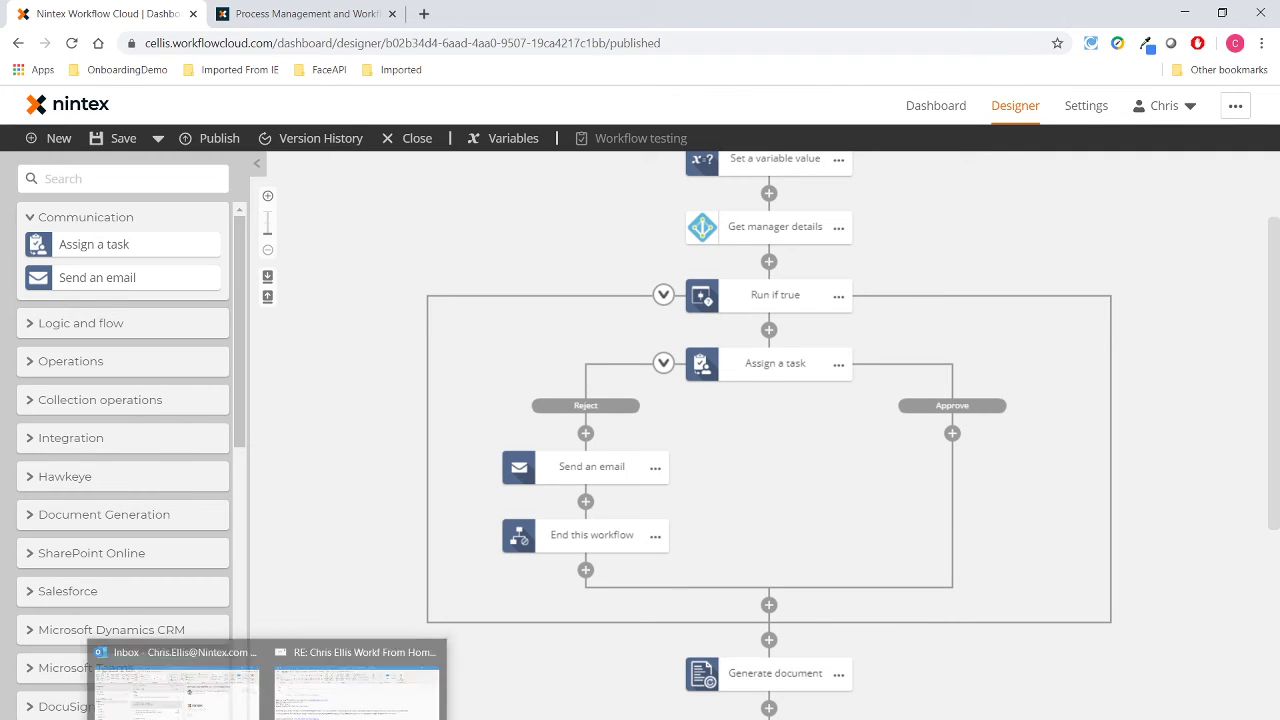
left_click(340, 700)
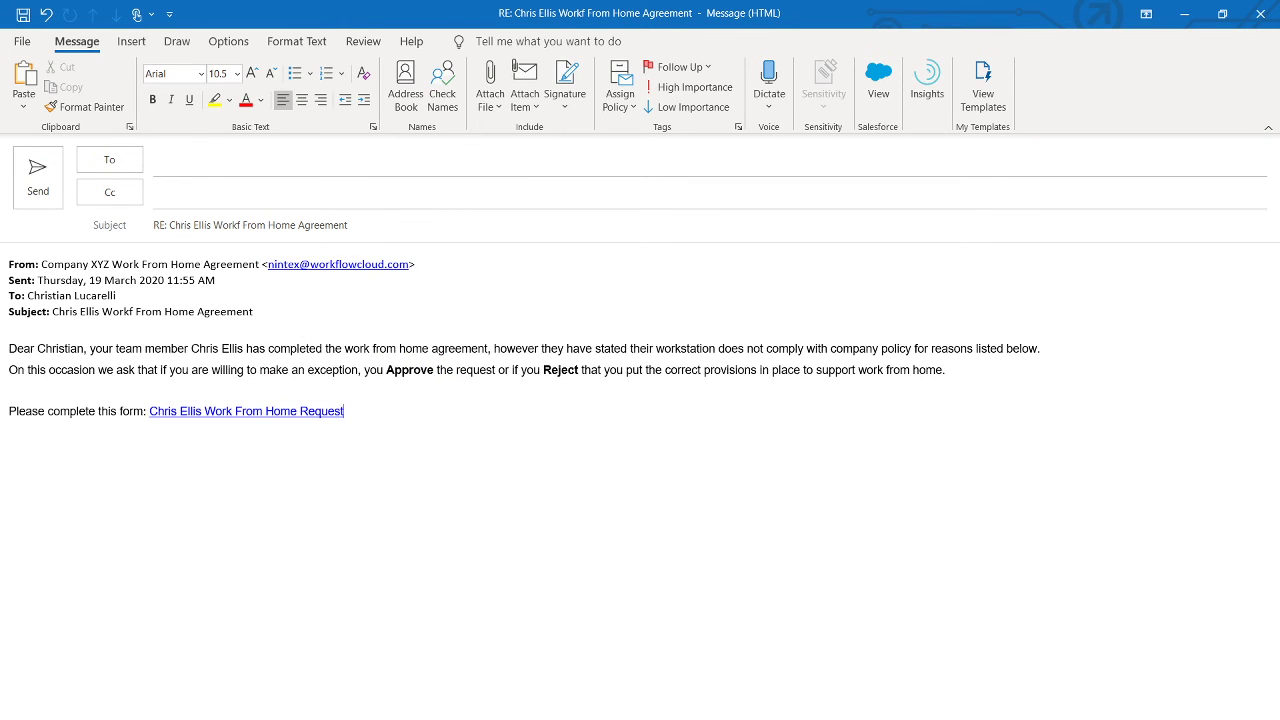
left_click(85, 680)
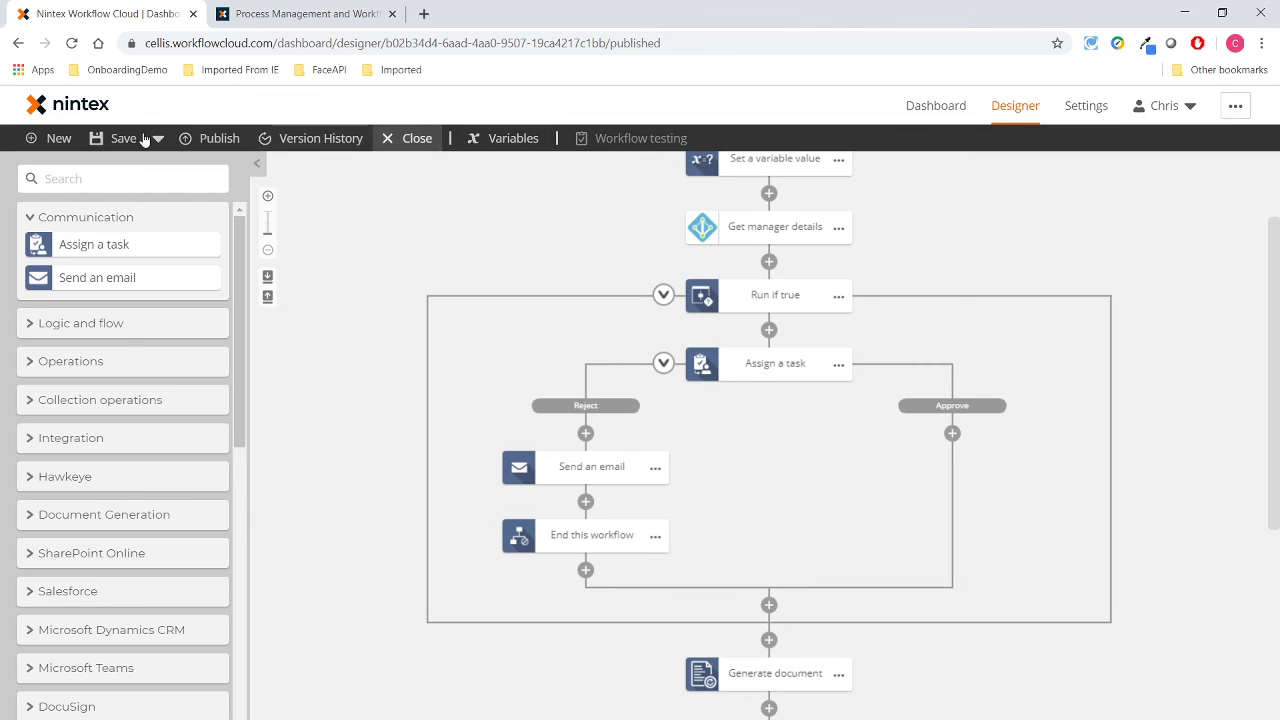
Exit the designer discarding changes, then list all active tasks
left_click(324, 141)
left_click(797, 495)
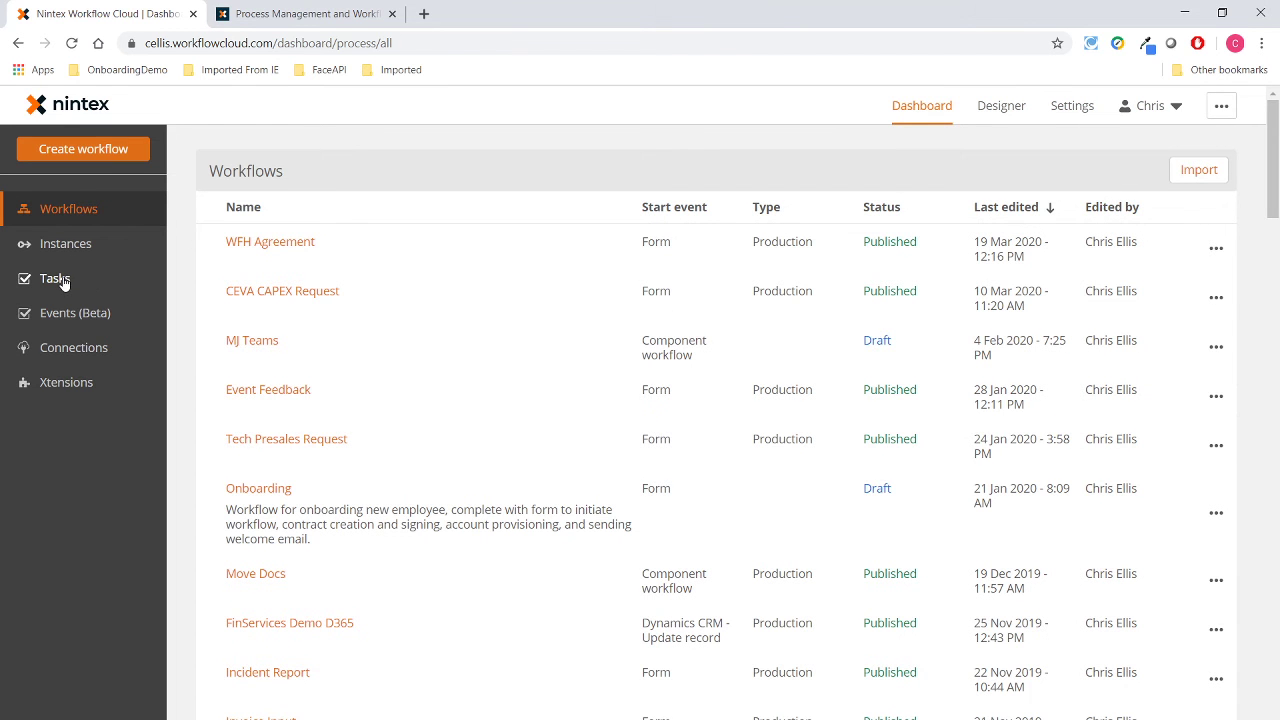
left_click(60, 278)
left_click(566, 248)
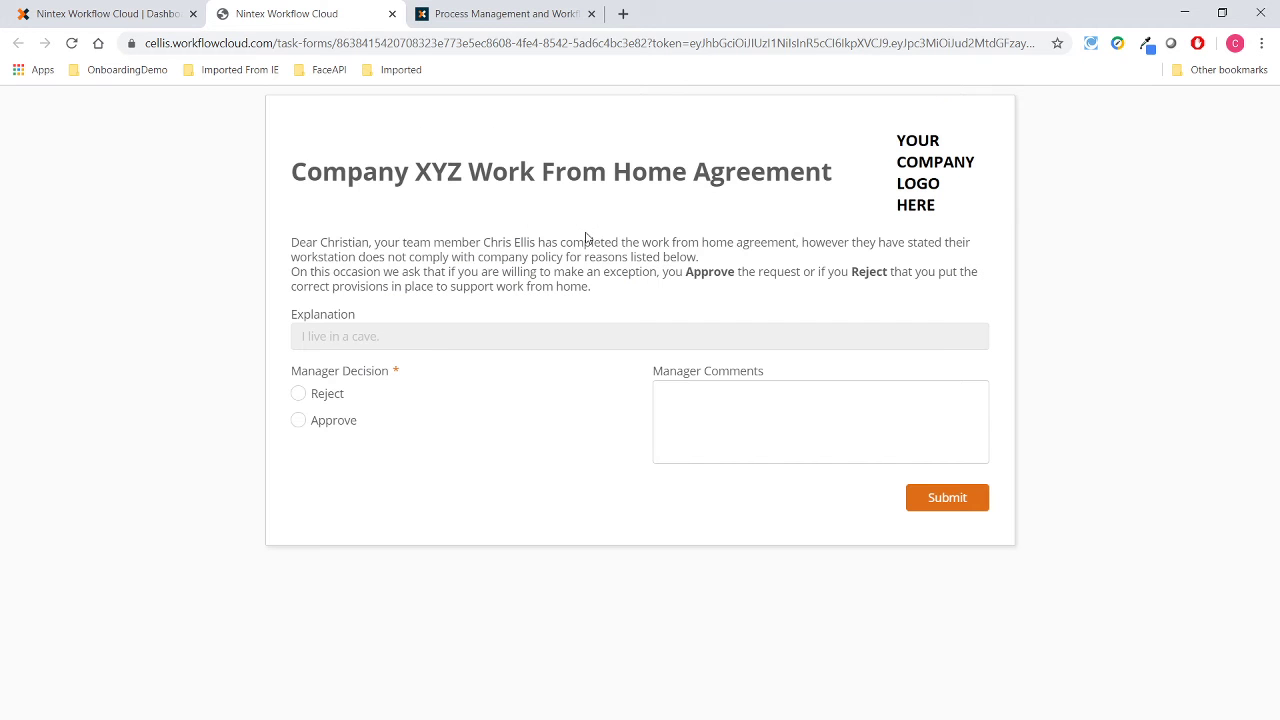
Reject the manager task with a comment about not working in a cave, and submit it
left_click(337, 397)
left_click(334, 426)
left_click(333, 399)
left_click(331, 424)
left_click(329, 395)
left_click(817, 410)
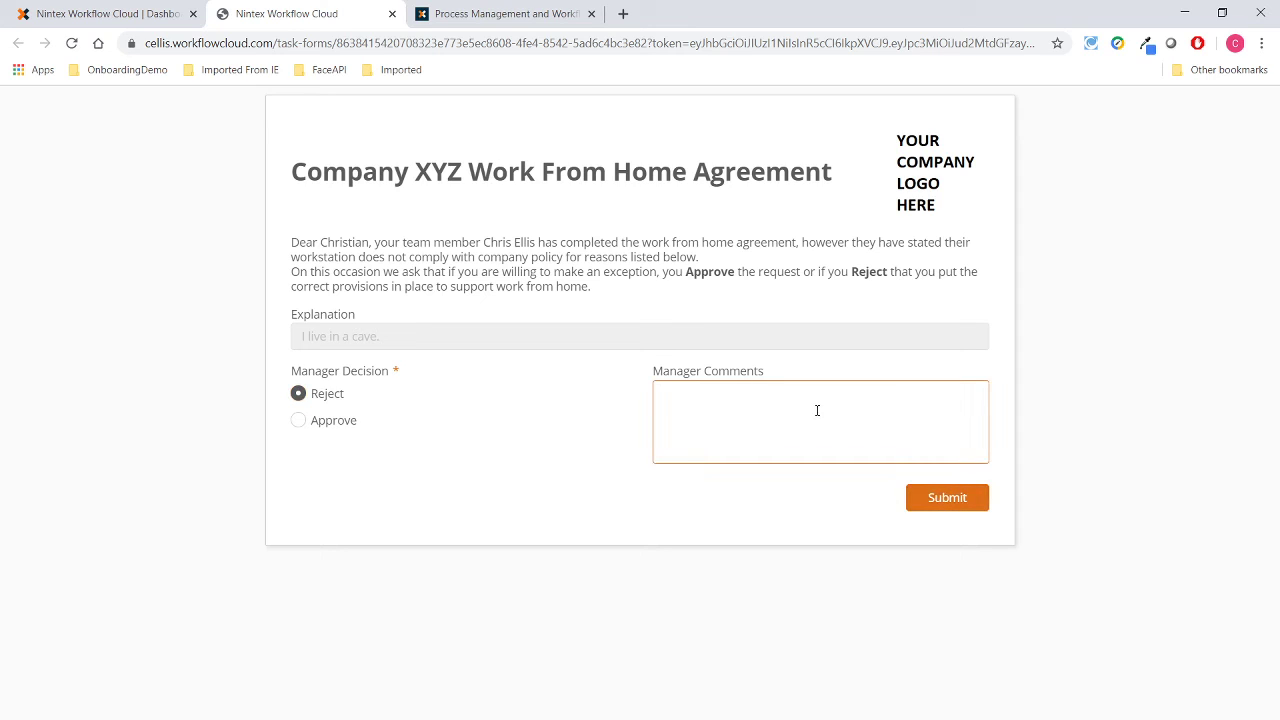
type("Can't have you workign in a cave, come round to my house.")
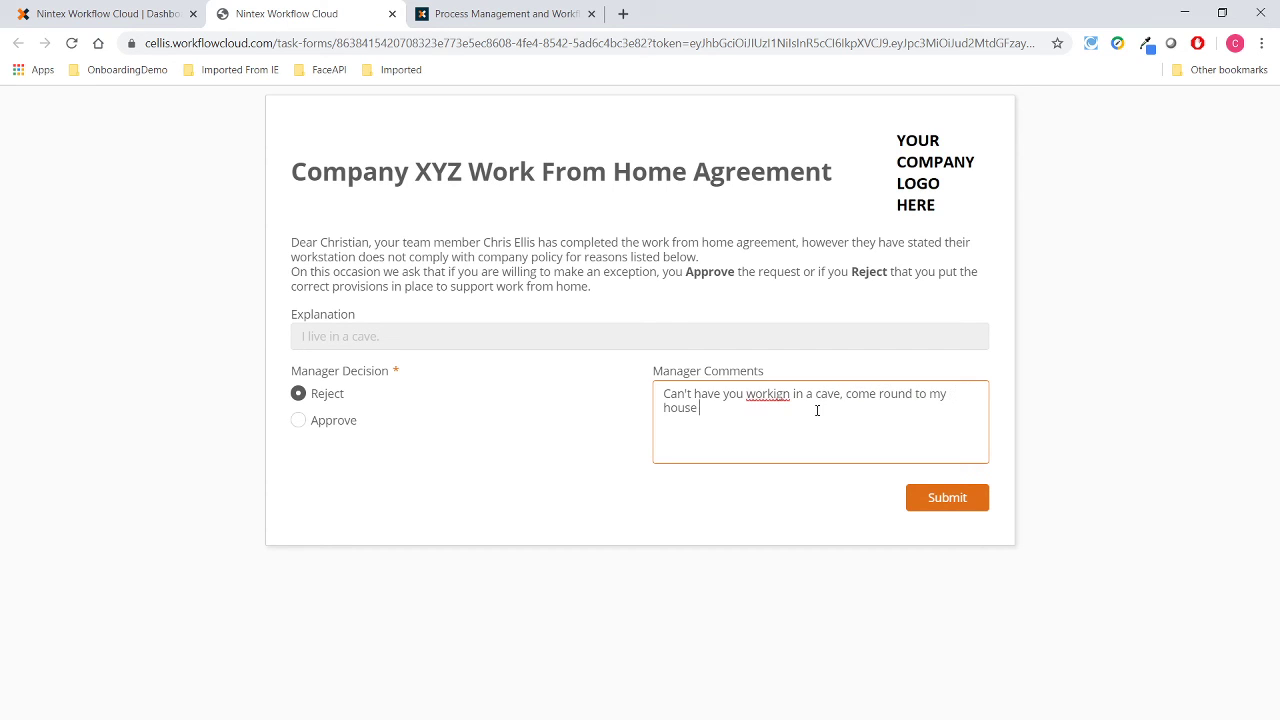
type(" but stay 2m away.")
left_click(965, 502)
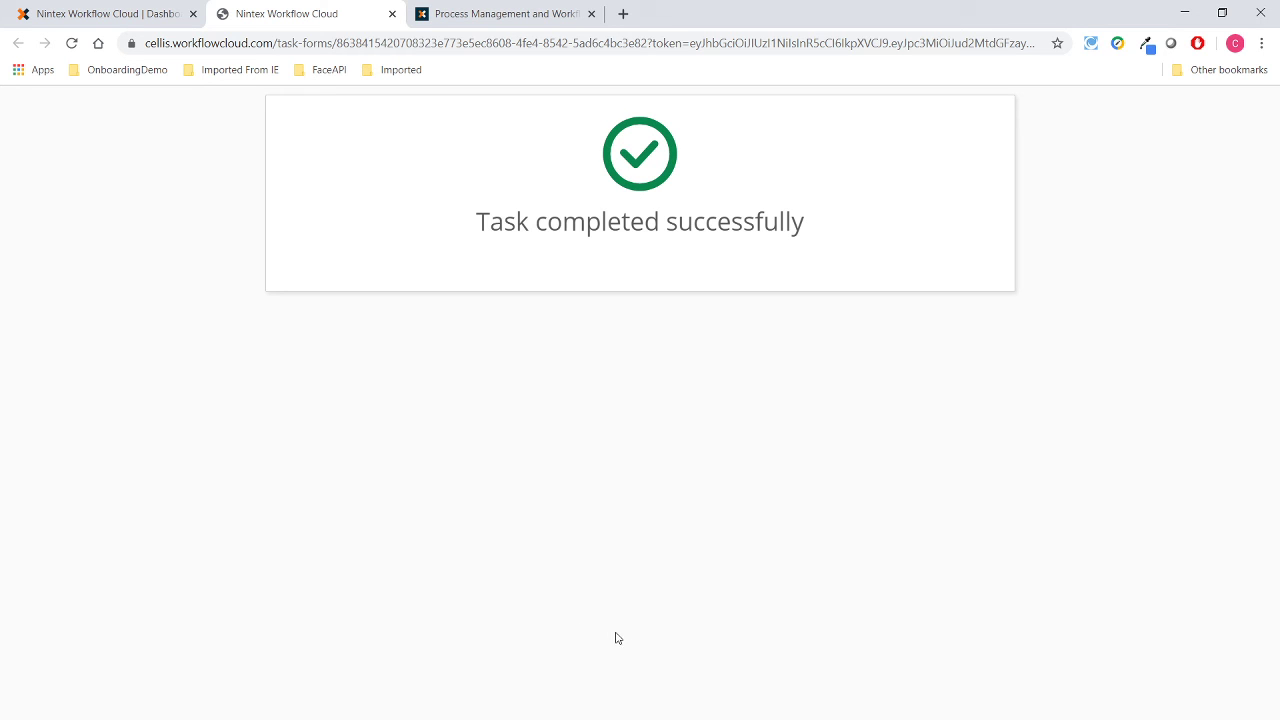
Export the WFH Agreement workflow from the Workflows list and copy its generated key
left_click(155, 22)
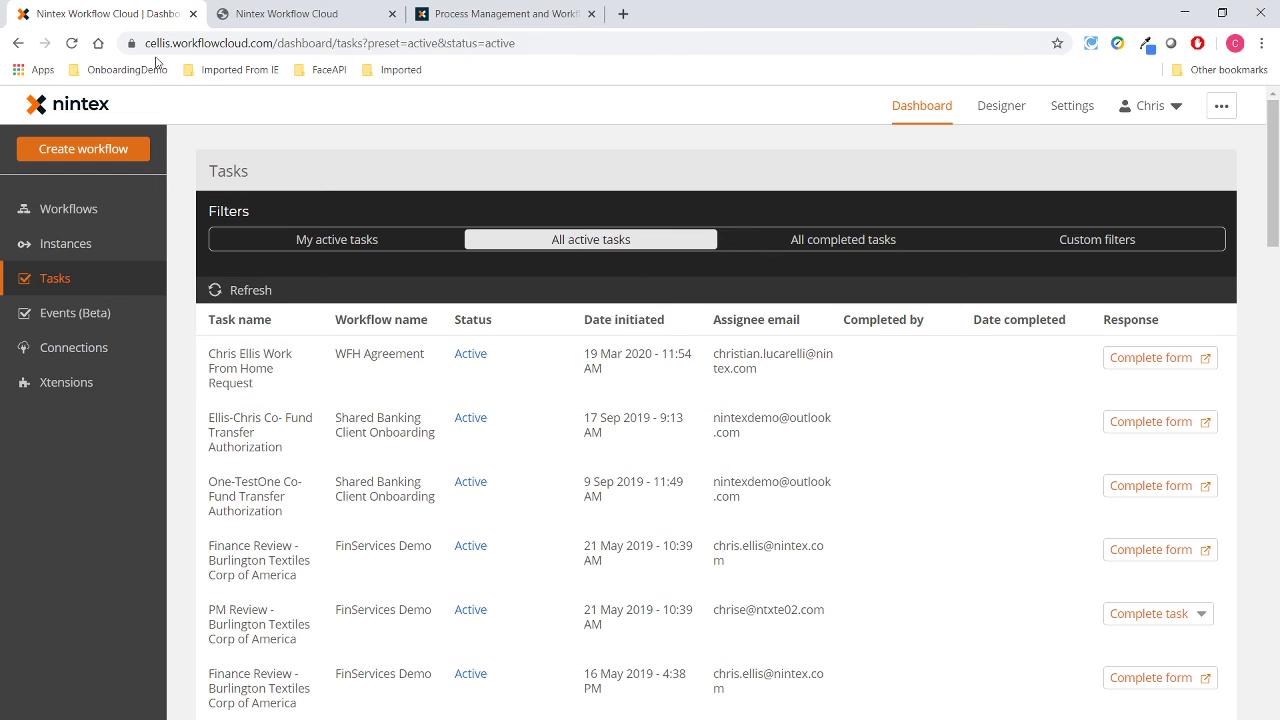
left_click(87, 212)
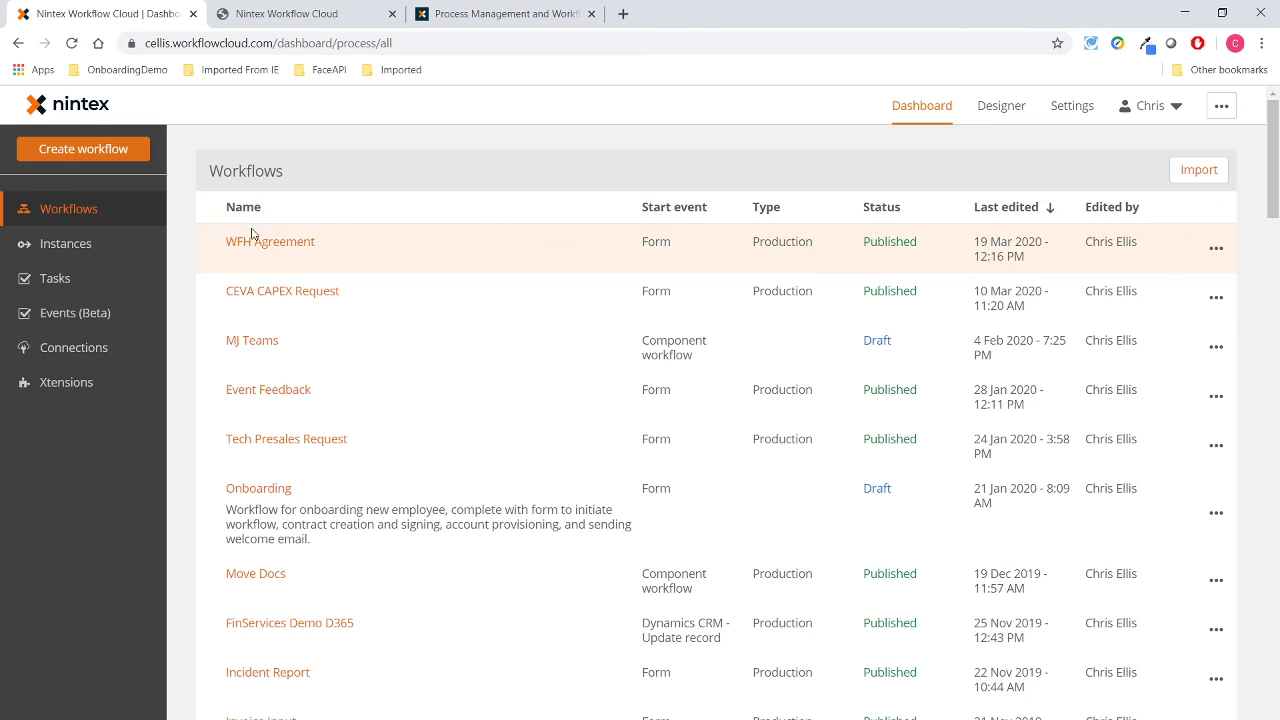
left_click(1216, 248)
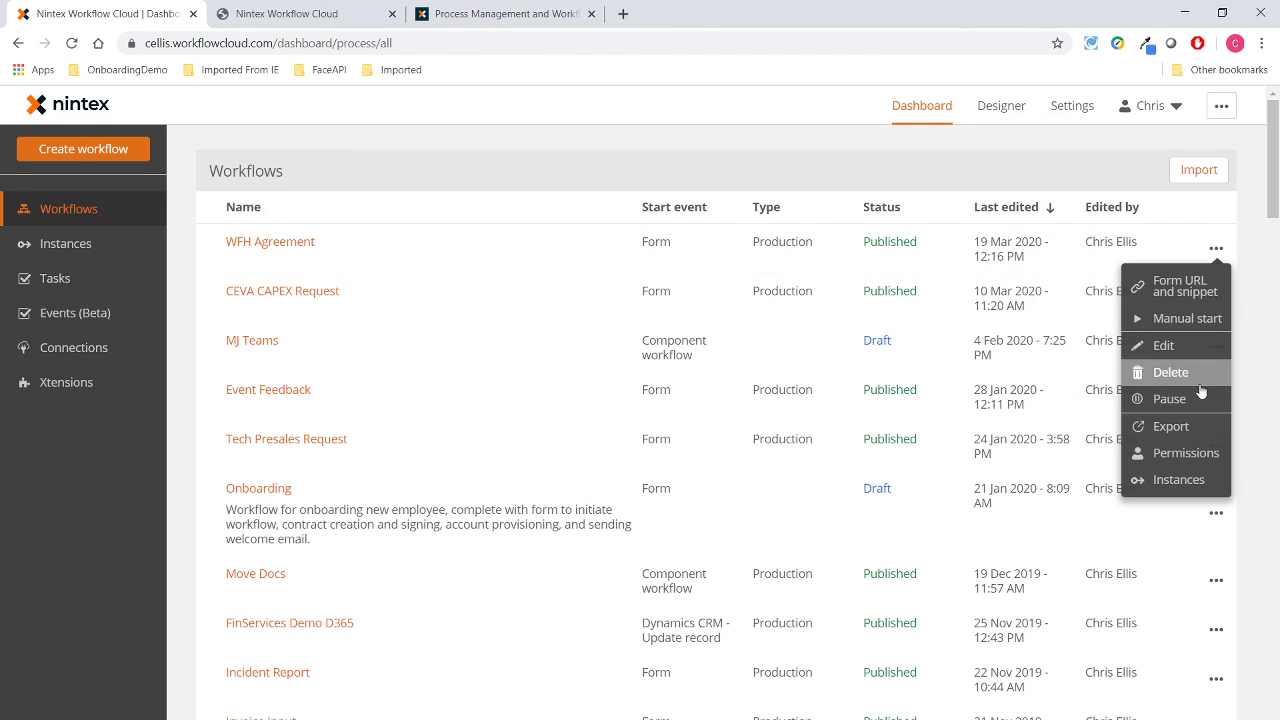
left_click(1180, 427)
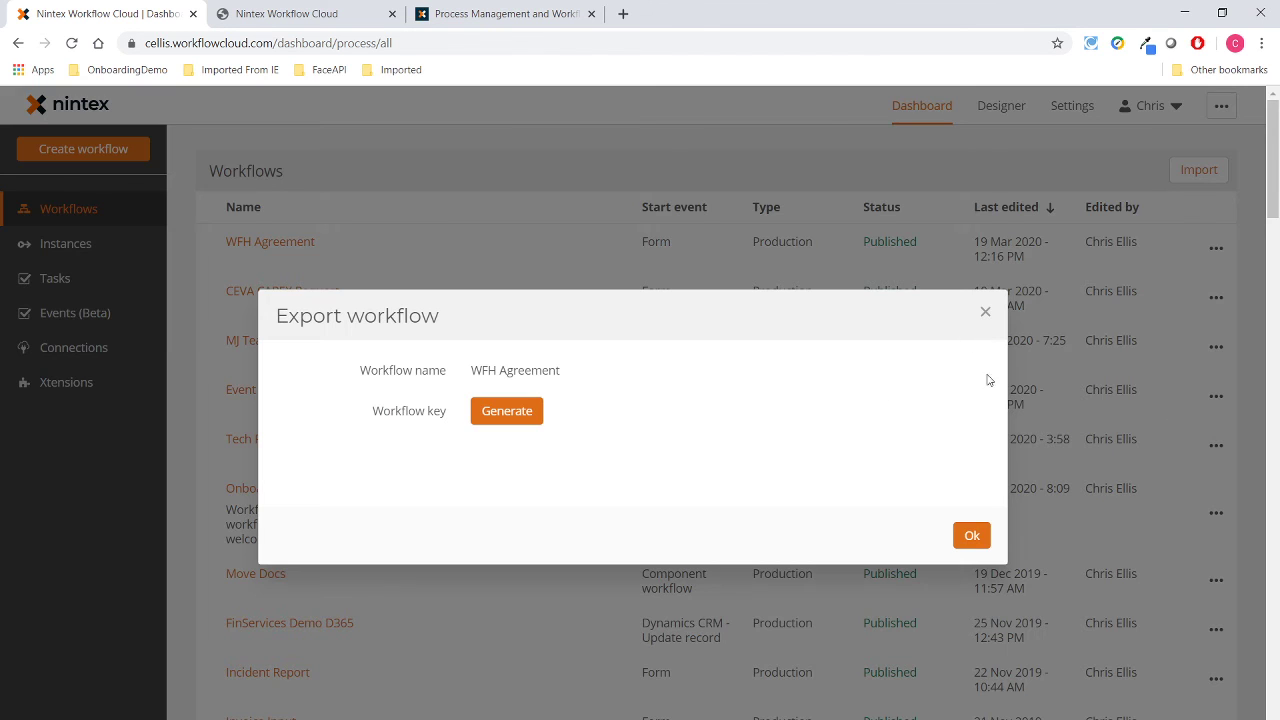
left_click(507, 412)
left_click(951, 414)
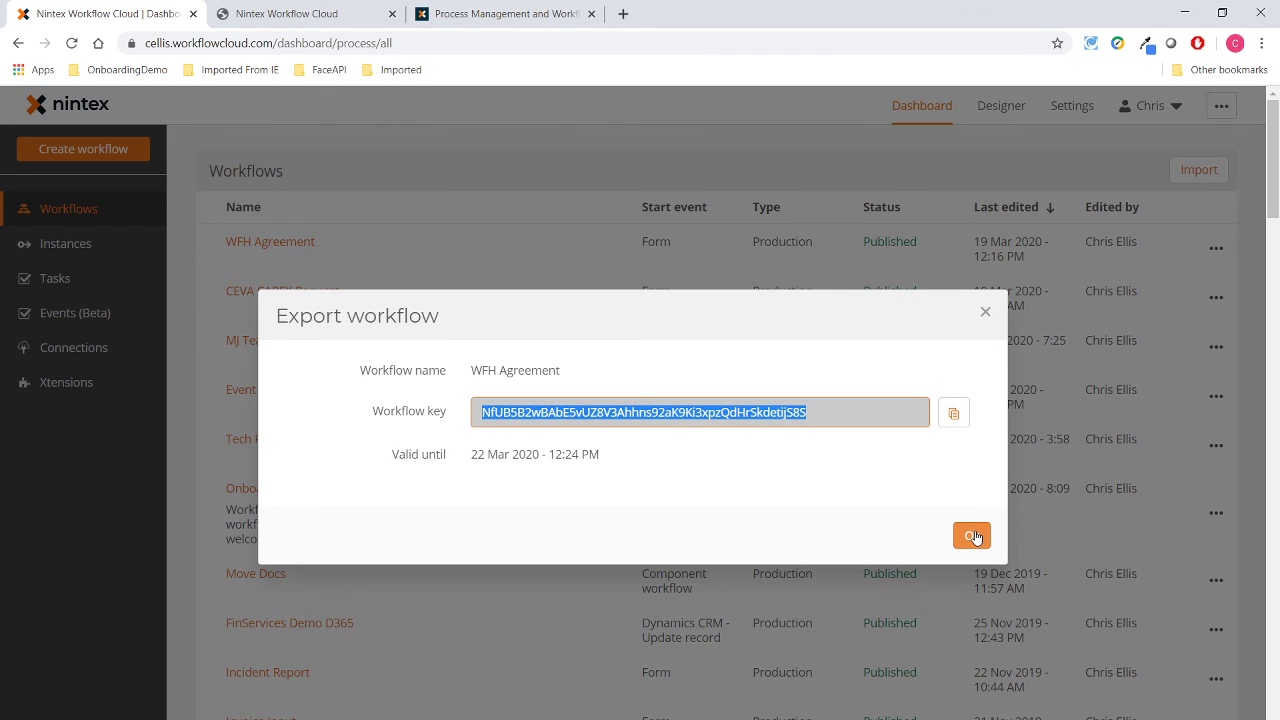
left_click(972, 537)
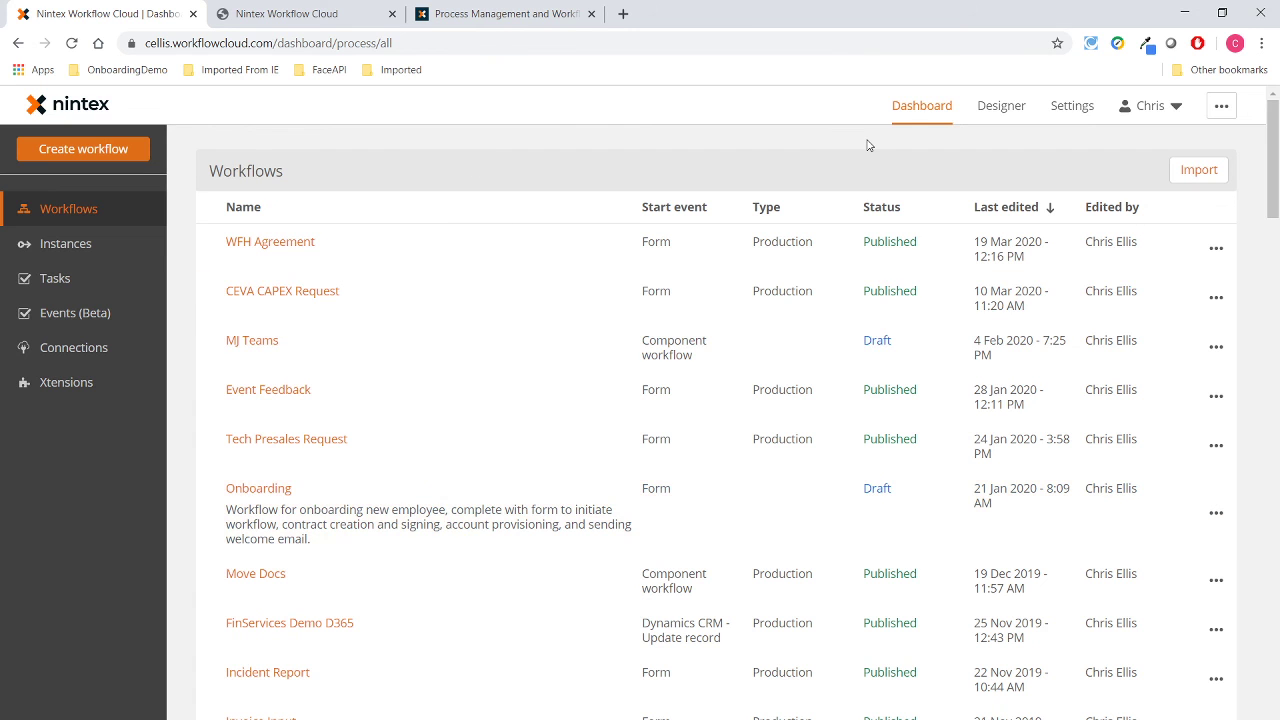
Import the pasted workflow key as a new workflow named 'New WFH WF'
left_click(1206, 180)
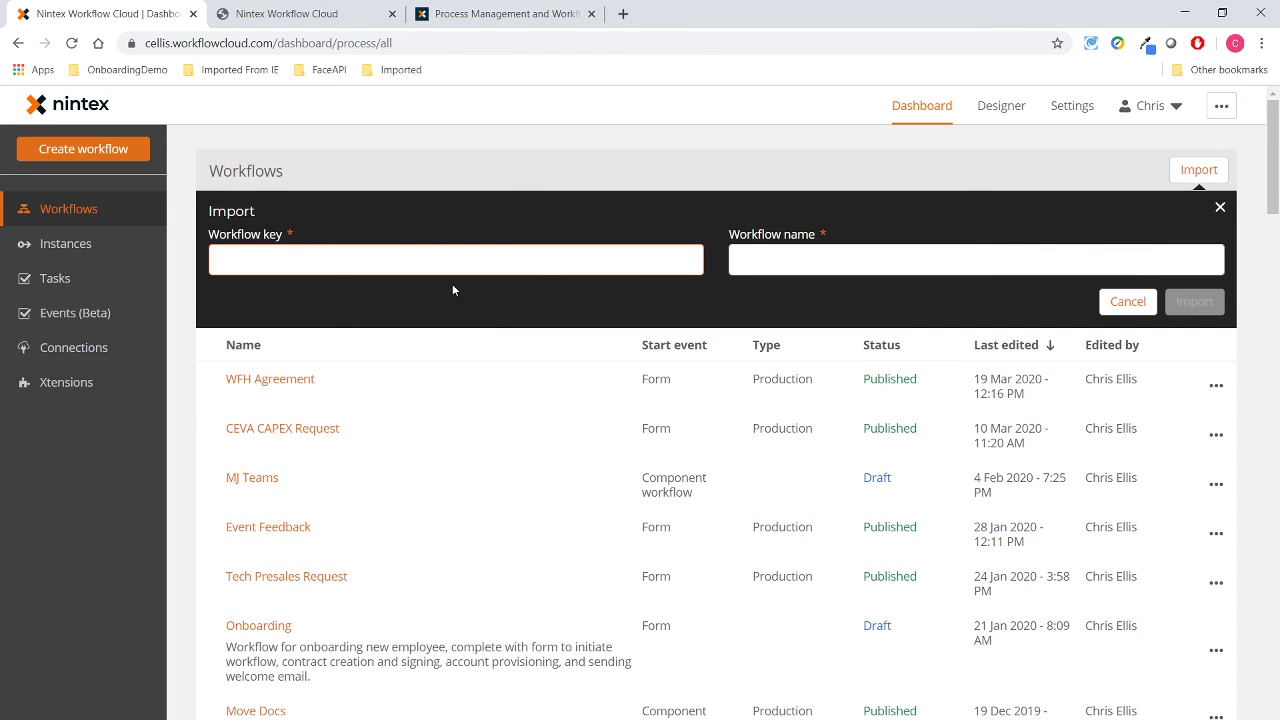
key("ctrl+v")
left_click(744, 253)
type("New WFH WF")
left_click(1200, 302)
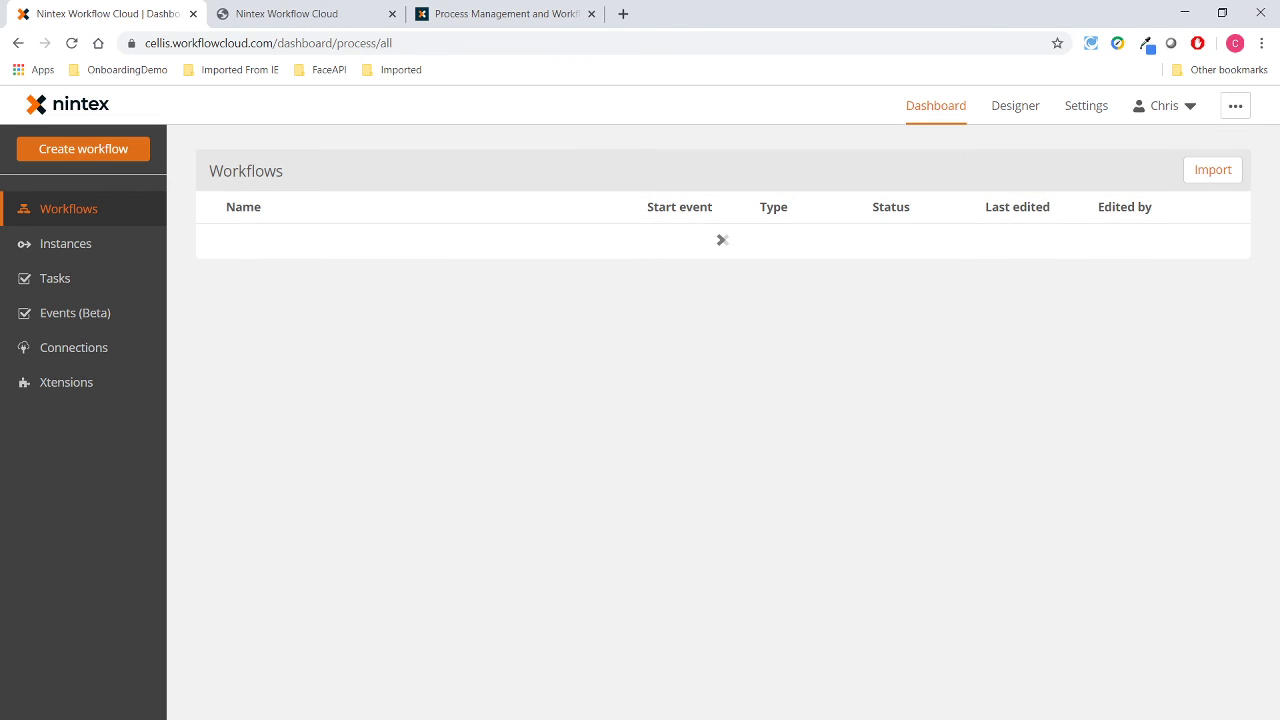
mouse_move(185, 718)
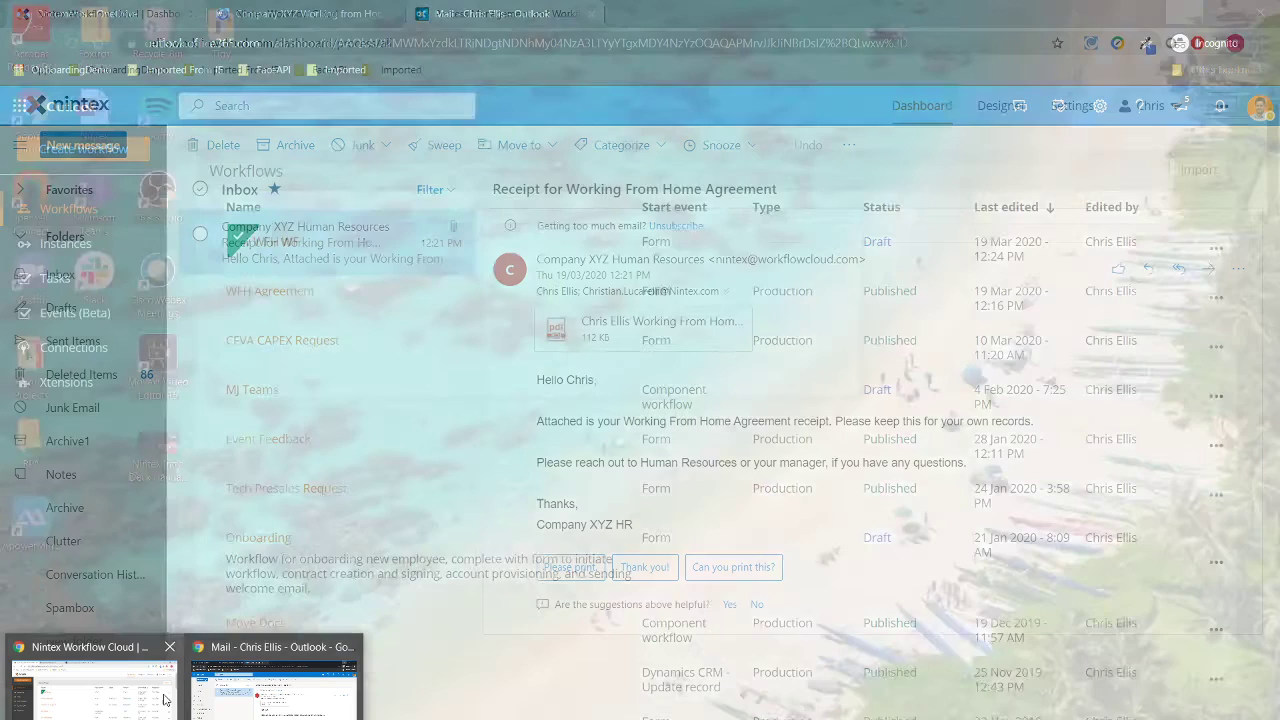
left_click(275, 680)
left_click(300, 13)
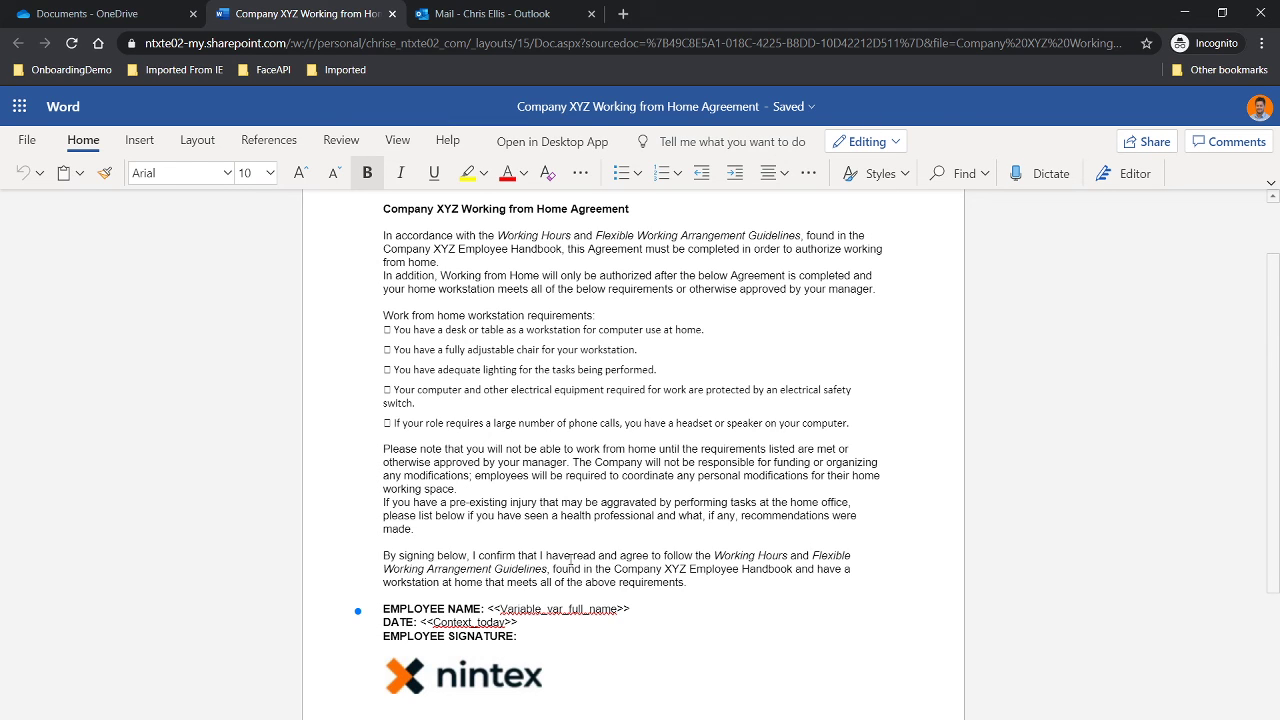
left_click(1184, 8)
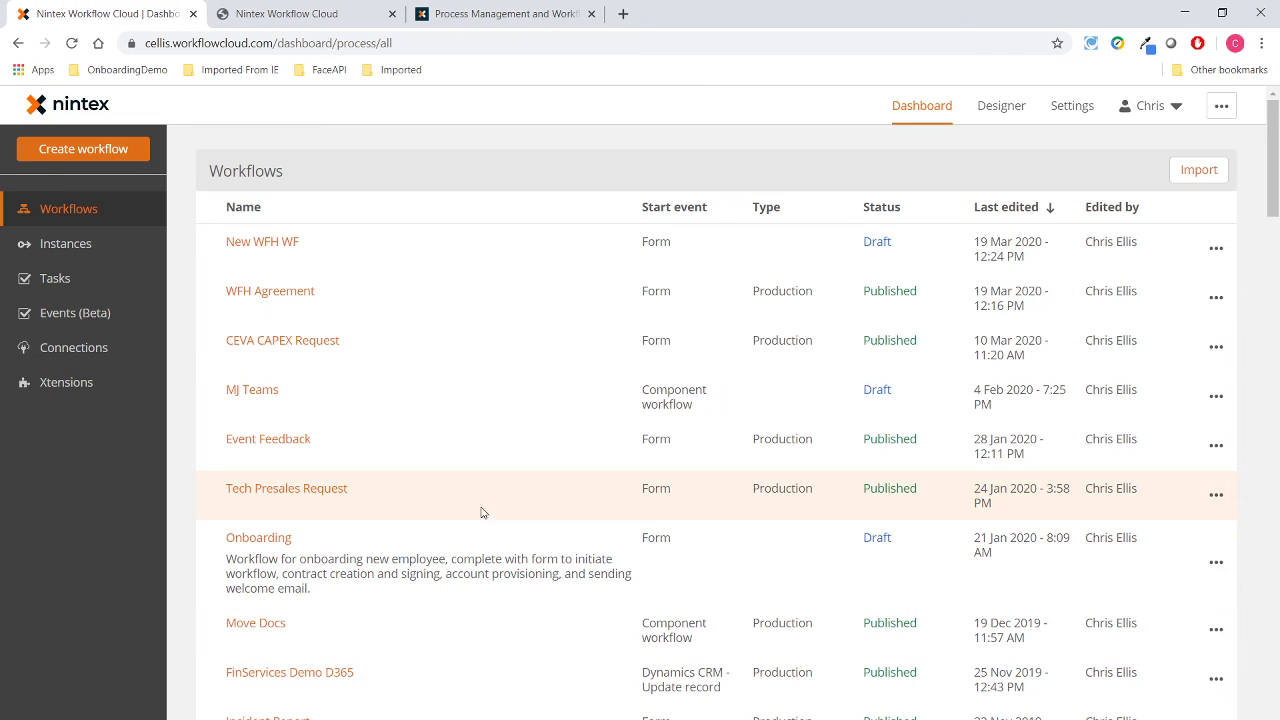
Open Connections and scroll through connectors like Azure Active Directory, DocuSign and Box
left_click(94, 348)
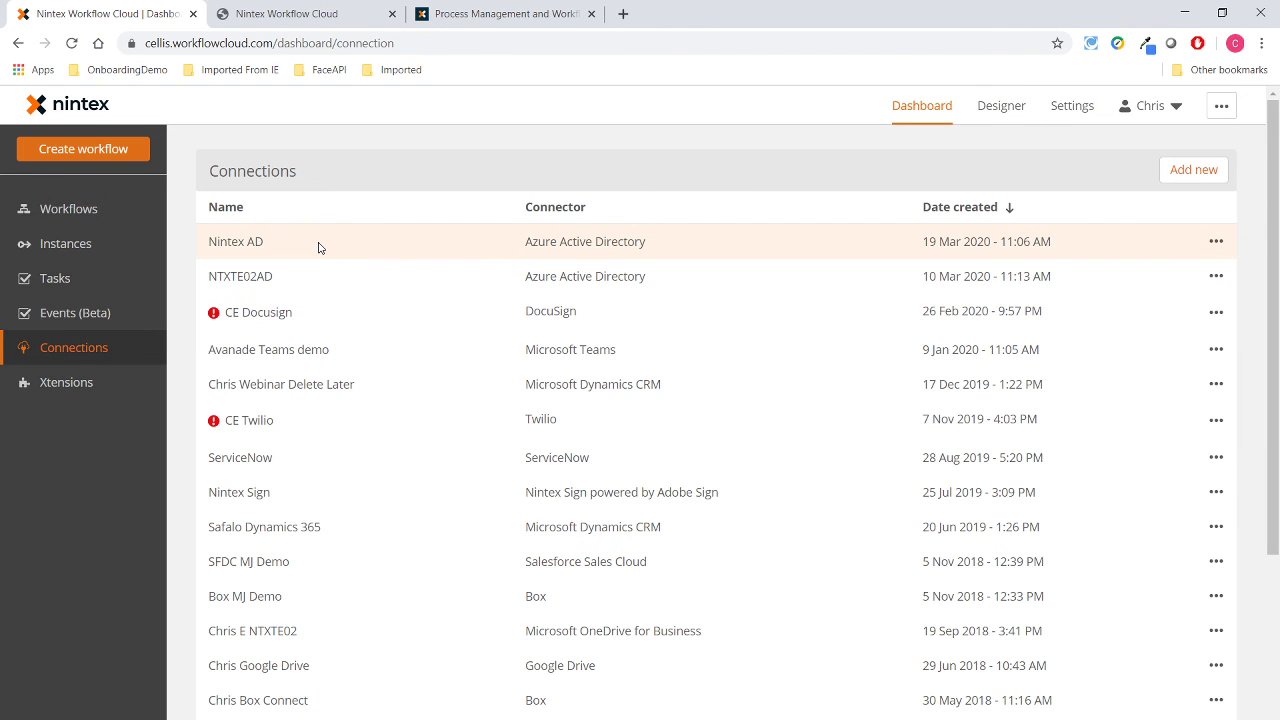
scroll(326, 408, "down", 3)
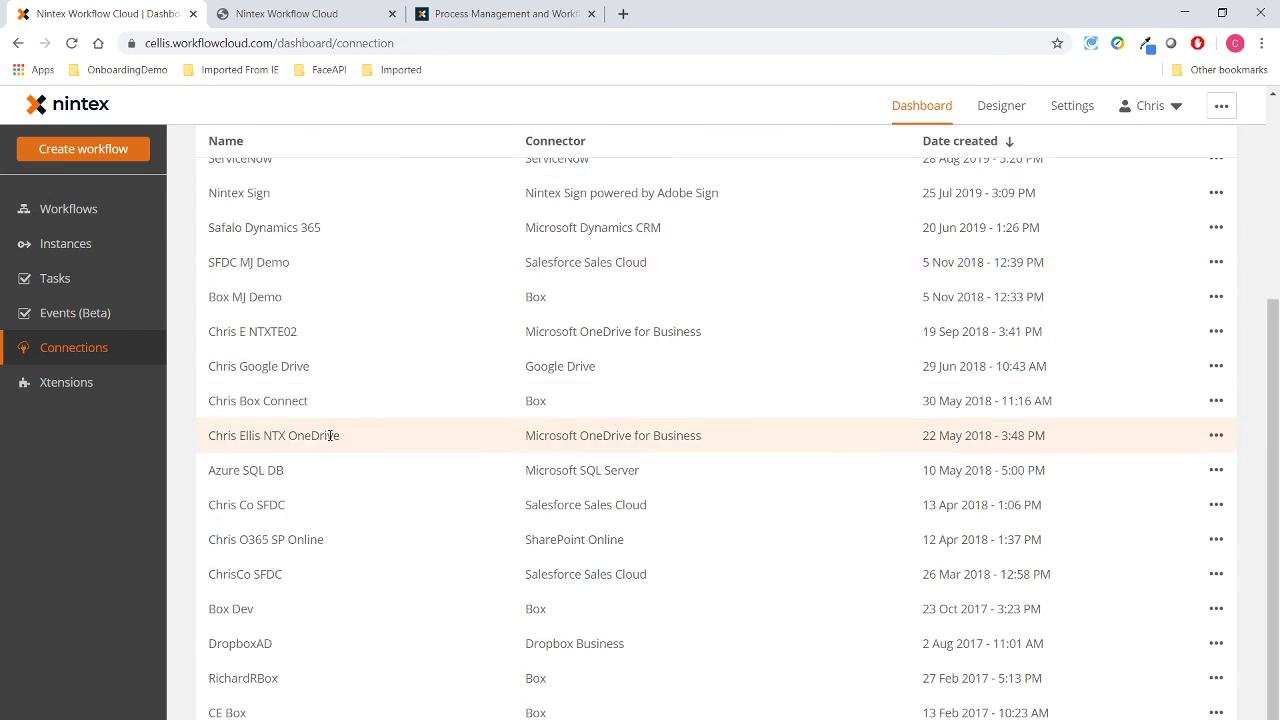